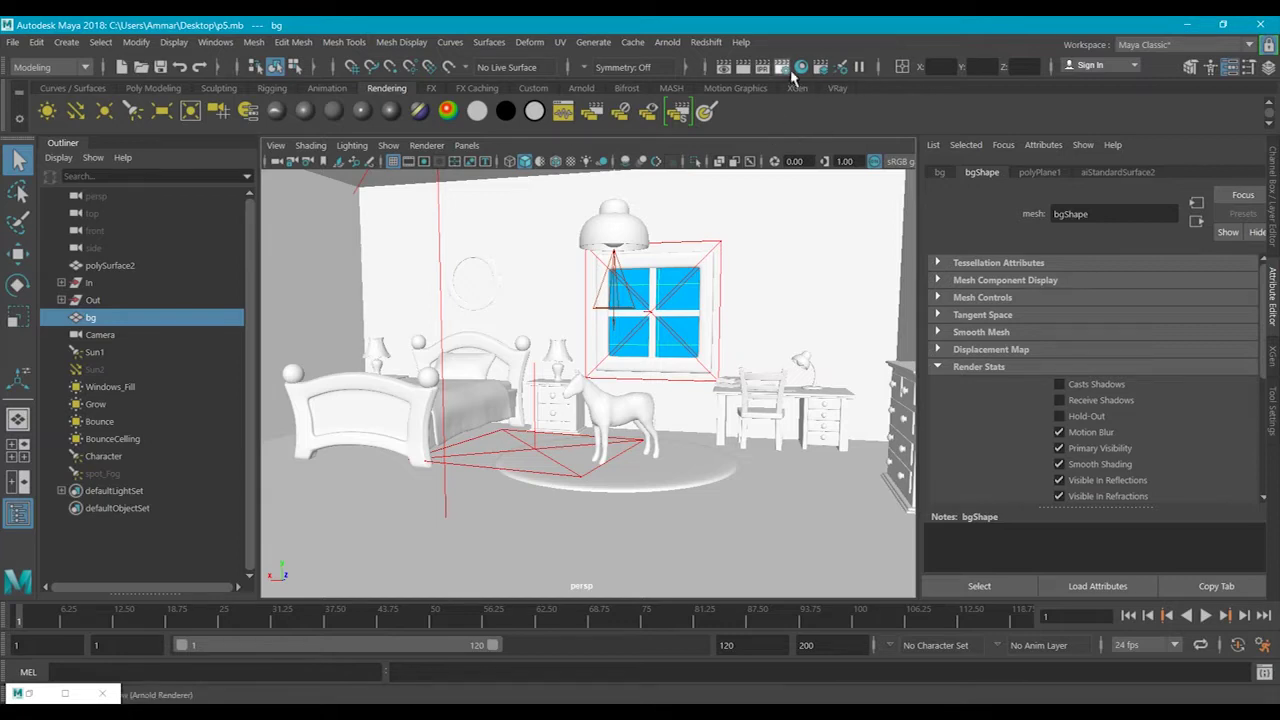
Create an aiAtmosphereVolume as the environment's atmosphere in the Arnold render settings and close the settings.
left_click(783, 67)
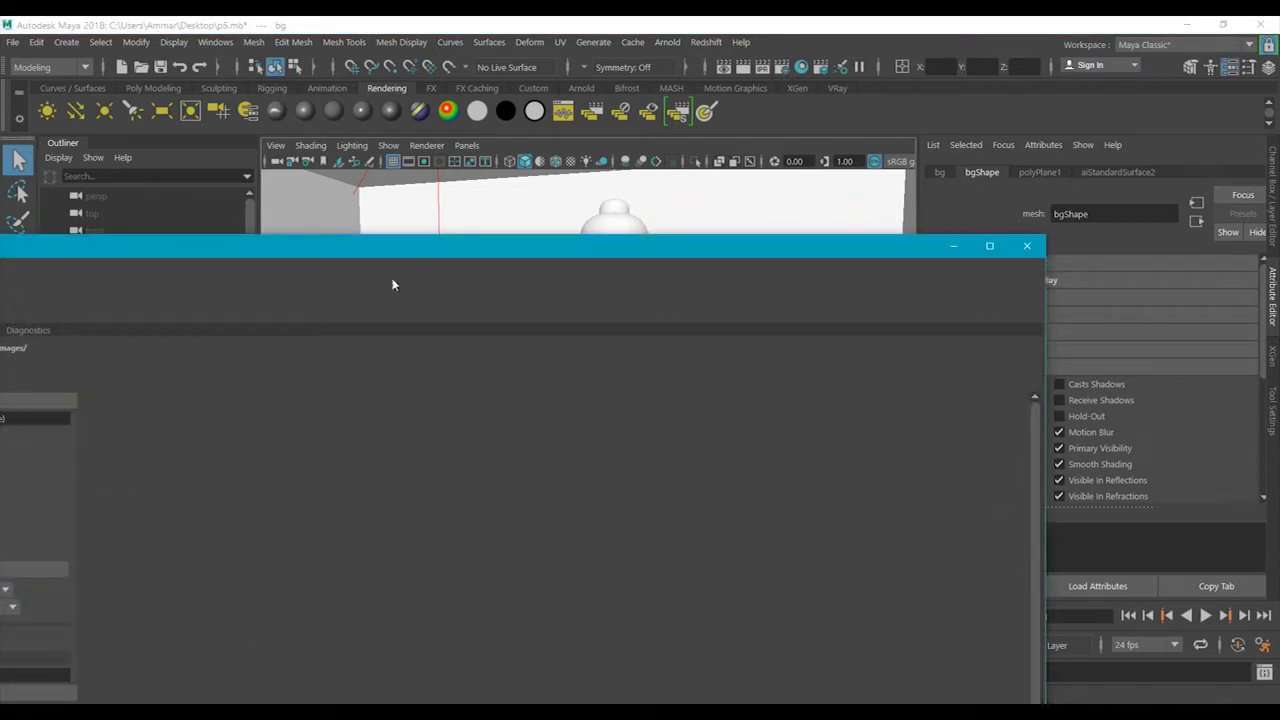
double_click(412, 254)
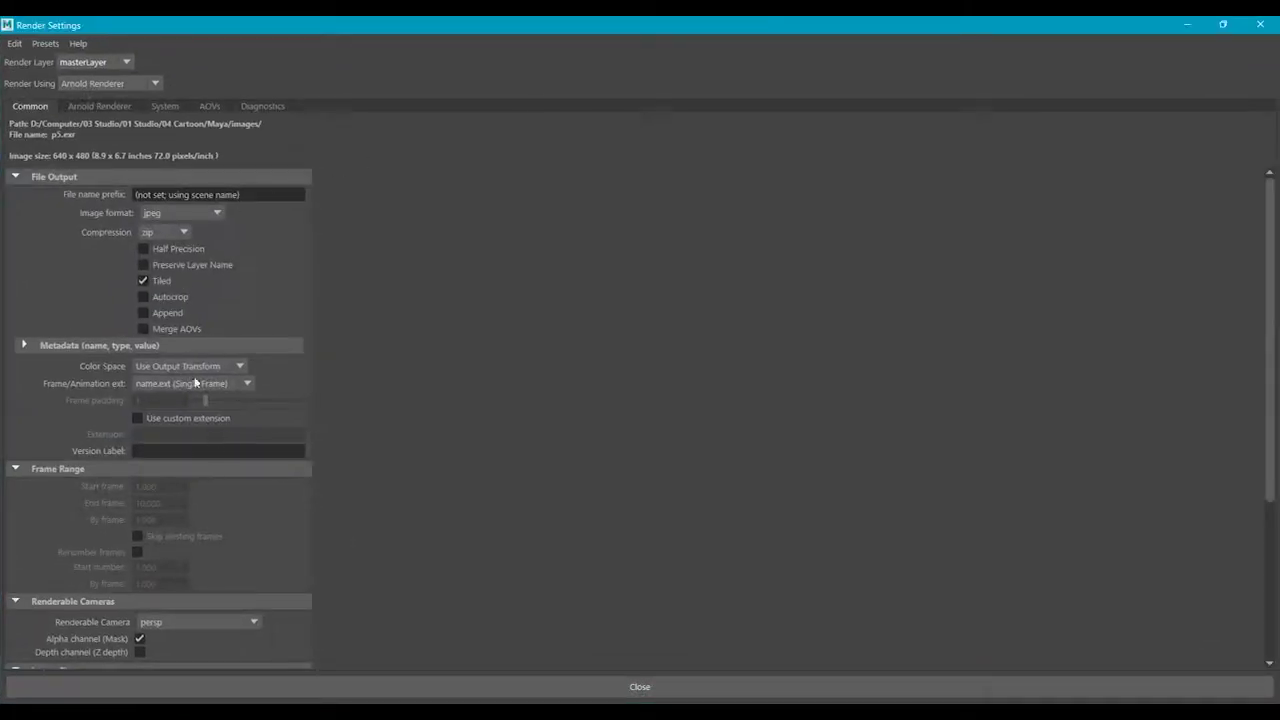
left_click(97, 106)
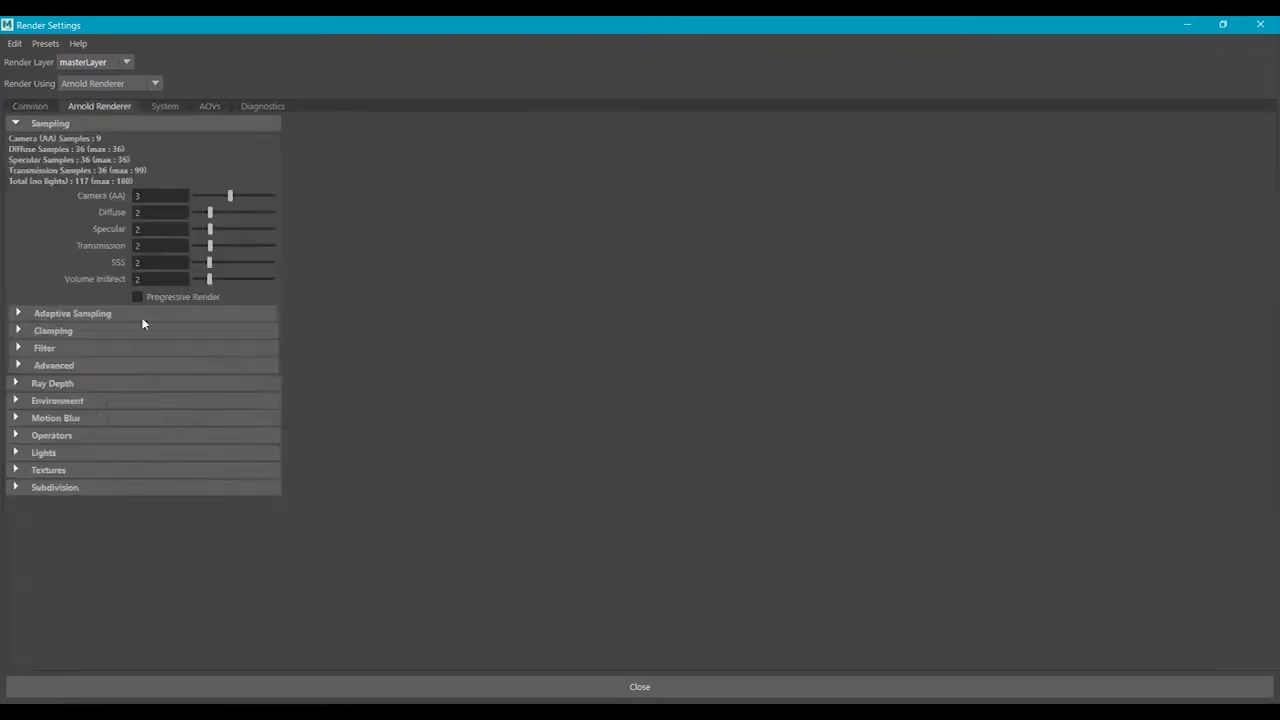
left_click(111, 405)
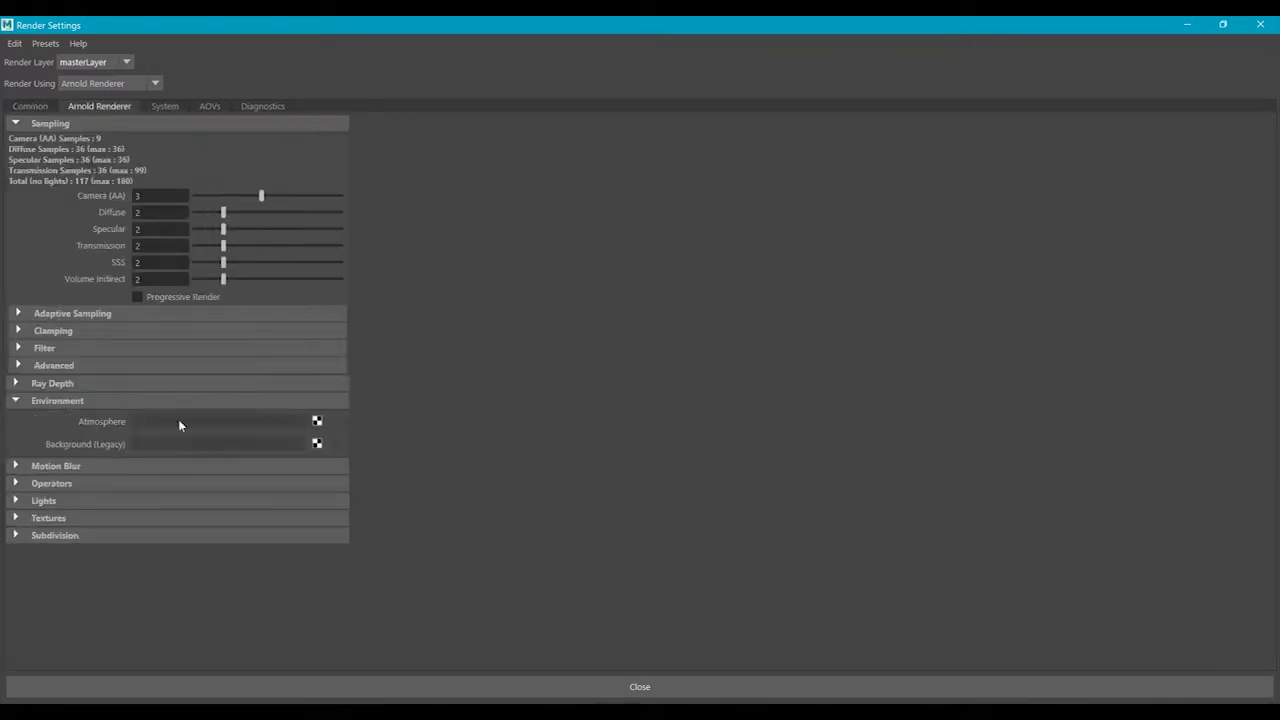
left_click(316, 422)
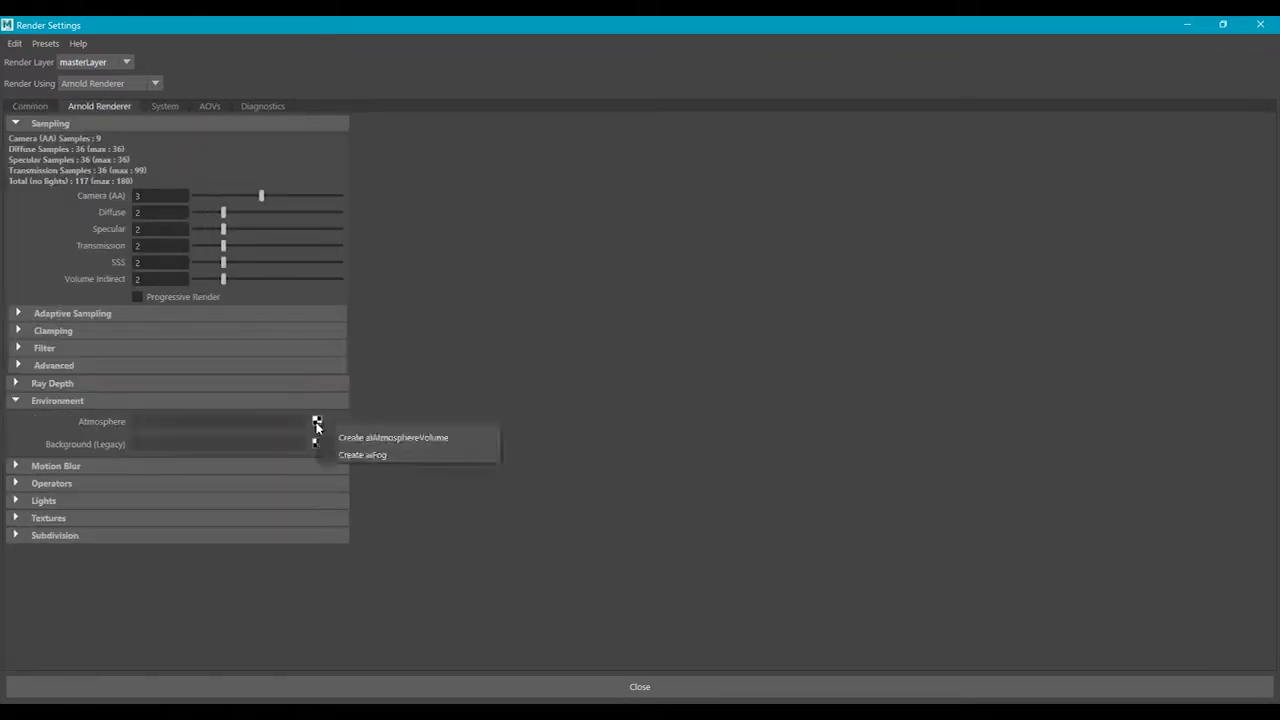
left_click(388, 440)
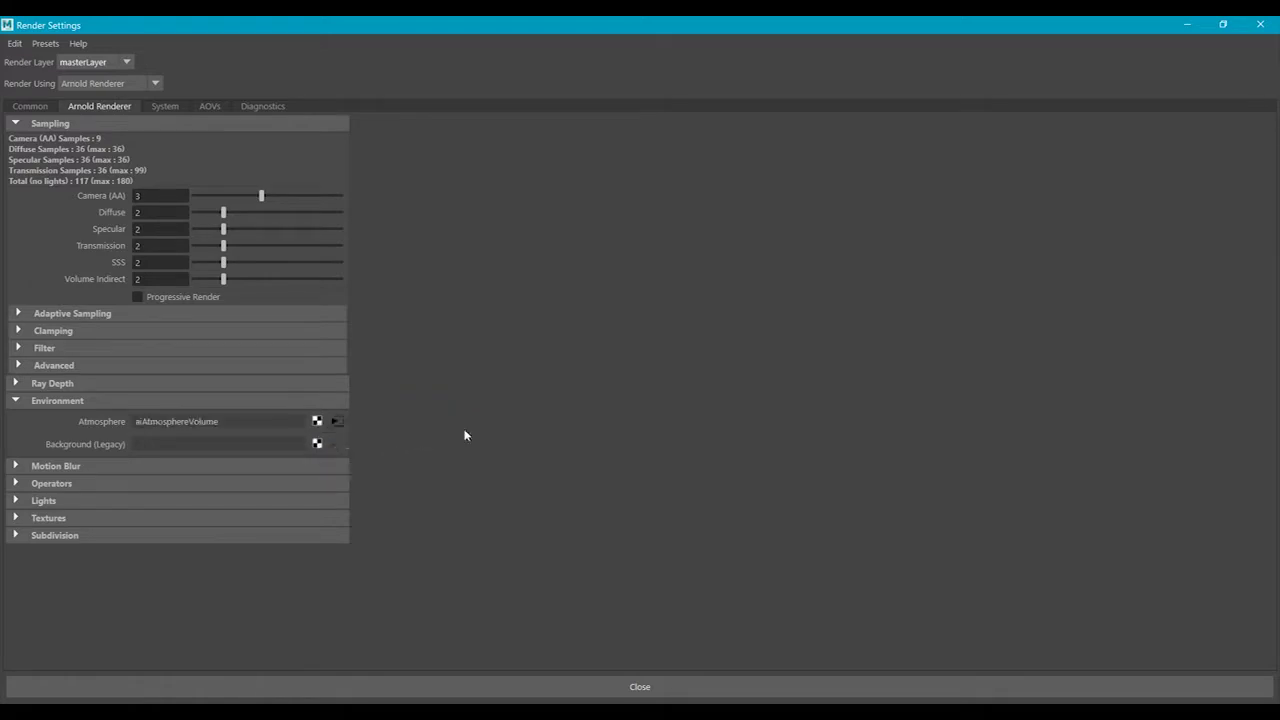
left_click(1265, 24)
Detach a copy of the aiAtmosphereVolume attributes into a narrower floating window placed clear of the bedroom's window and horse.
left_click(1216, 586)
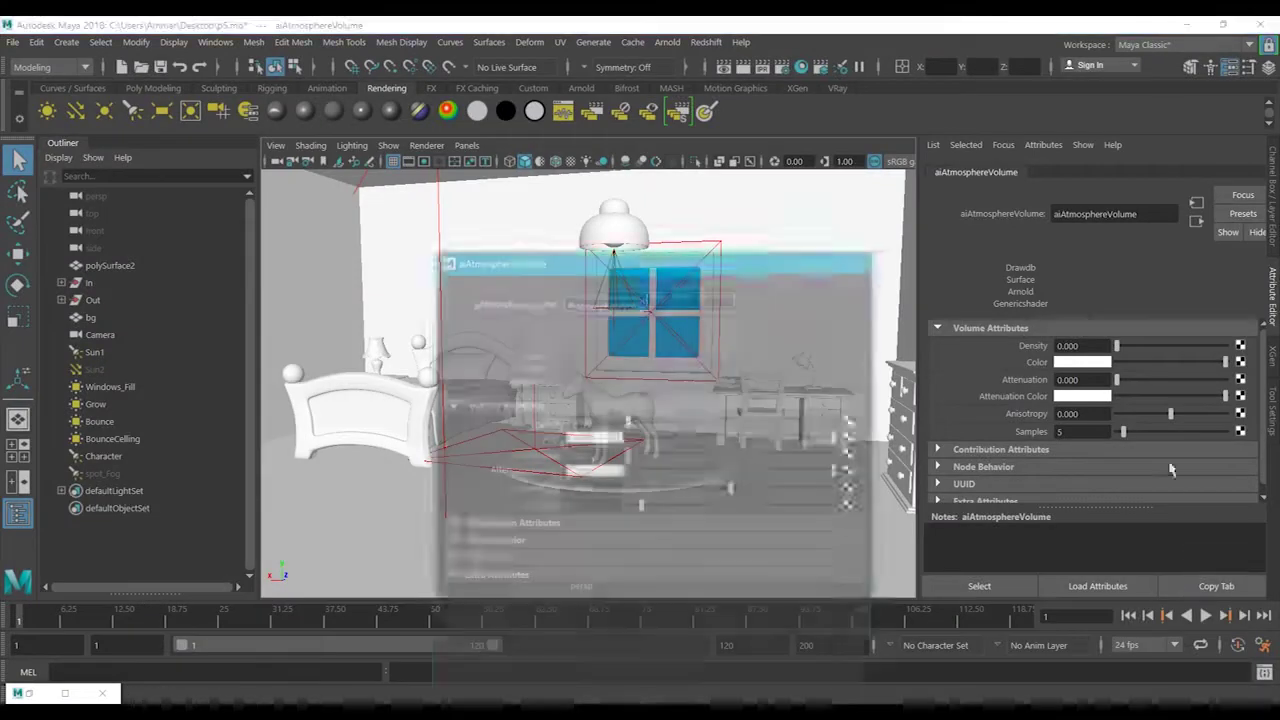
left_click_drag(877, 327, 749, 327)
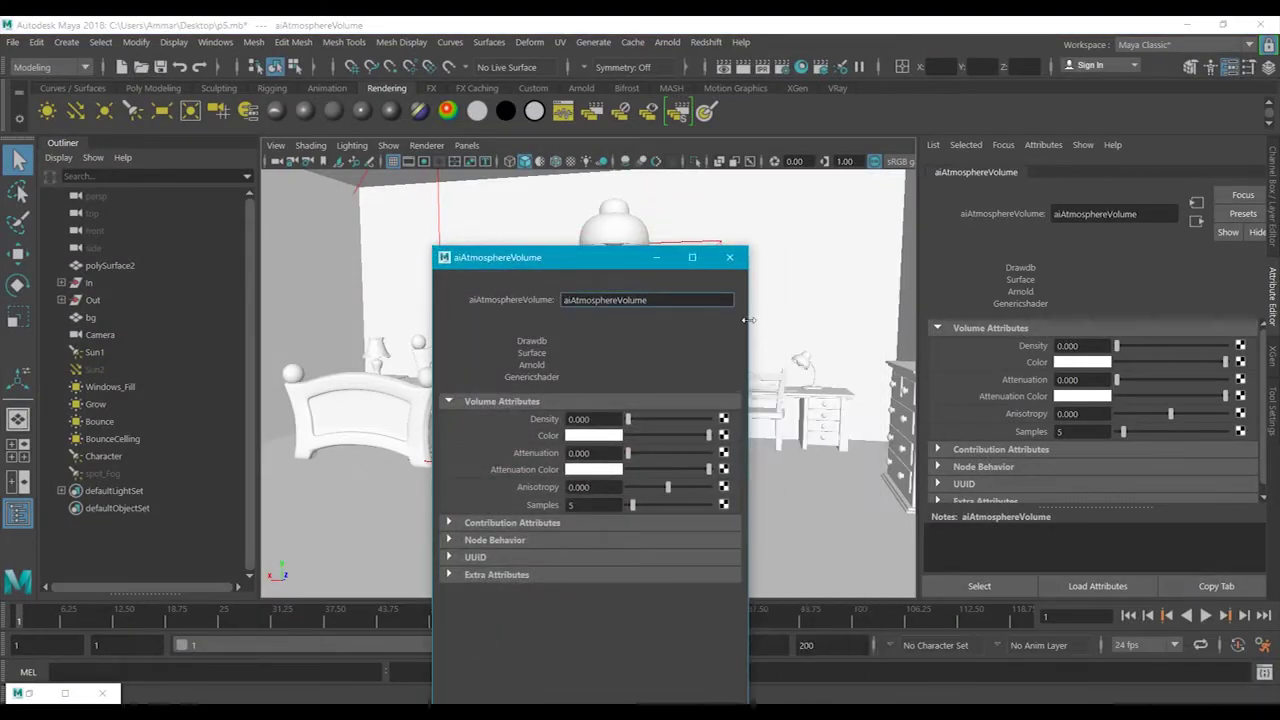
left_click_drag(603, 263, 196, 138)
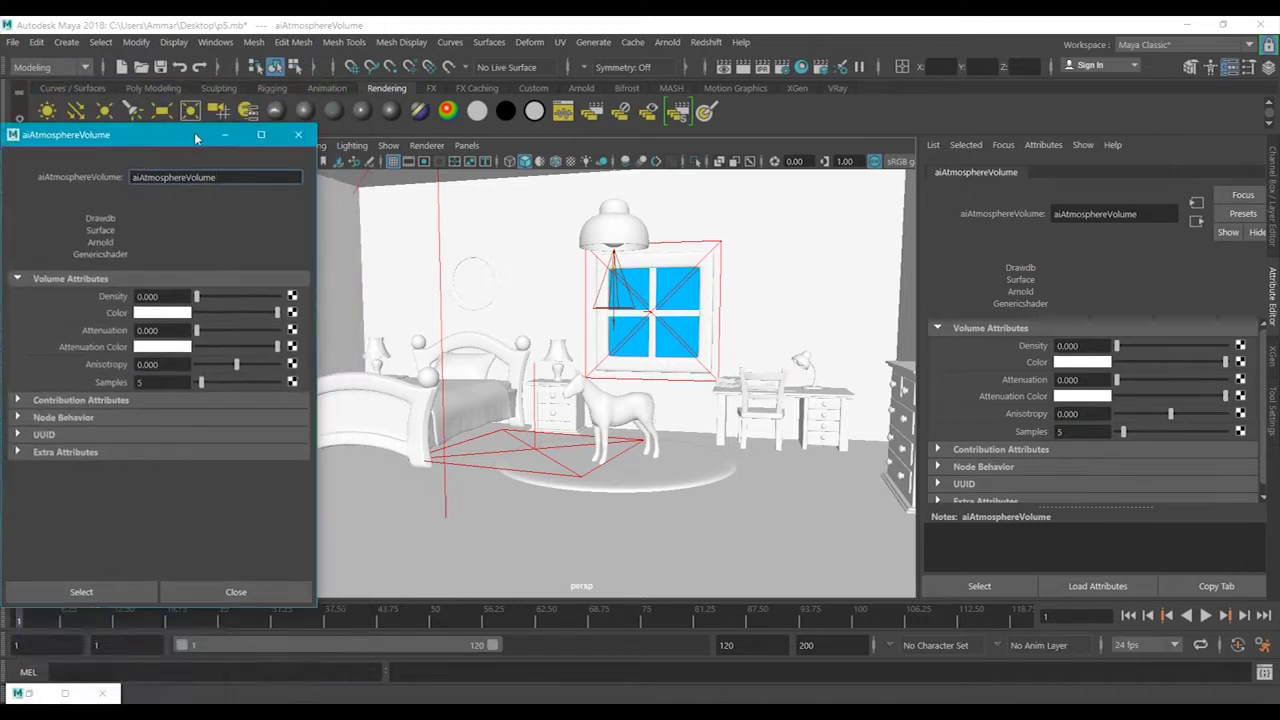
Start a live Arnold render restricted to a crop region around the bedroom window and the horse.
left_click(29, 693)
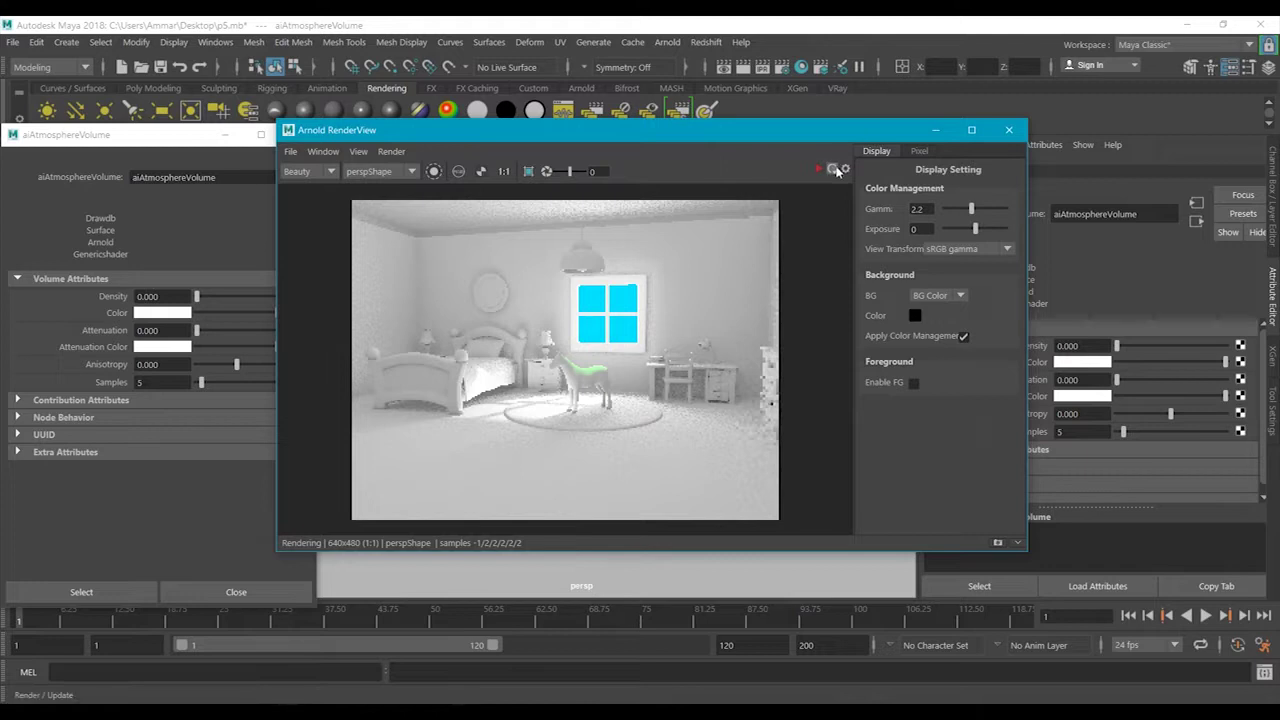
left_click_drag(677, 237, 444, 442, "shift")
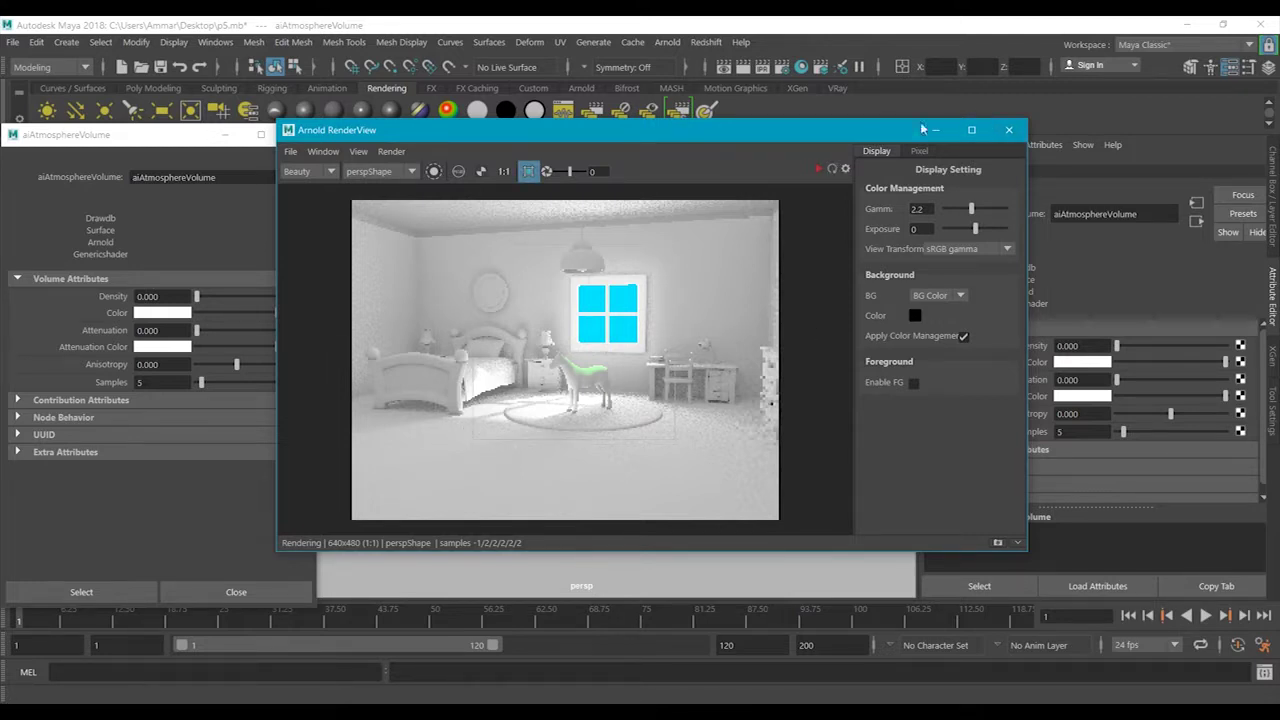
left_click(822, 170)
Set the atmosphere volume's density to 0.091 and its attenuation to 0.901.
left_click_drag(197, 296, 204, 296)
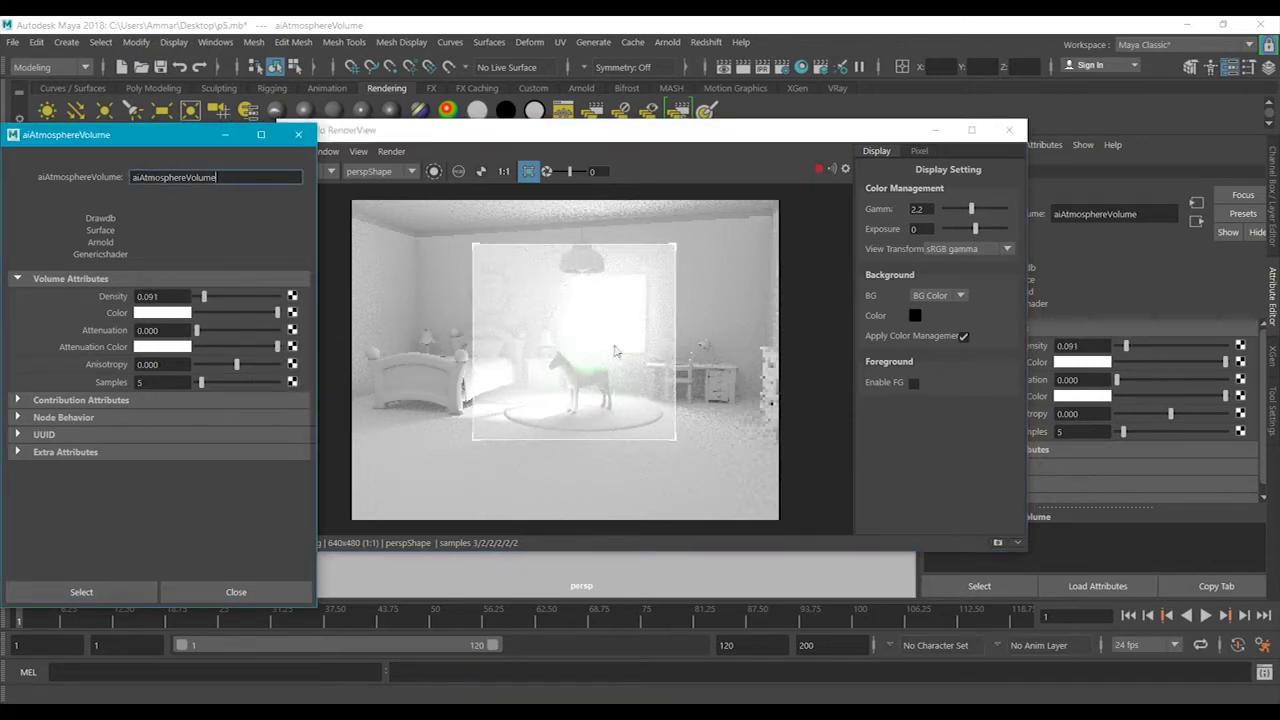
scroll(444, 431, "up", 2)
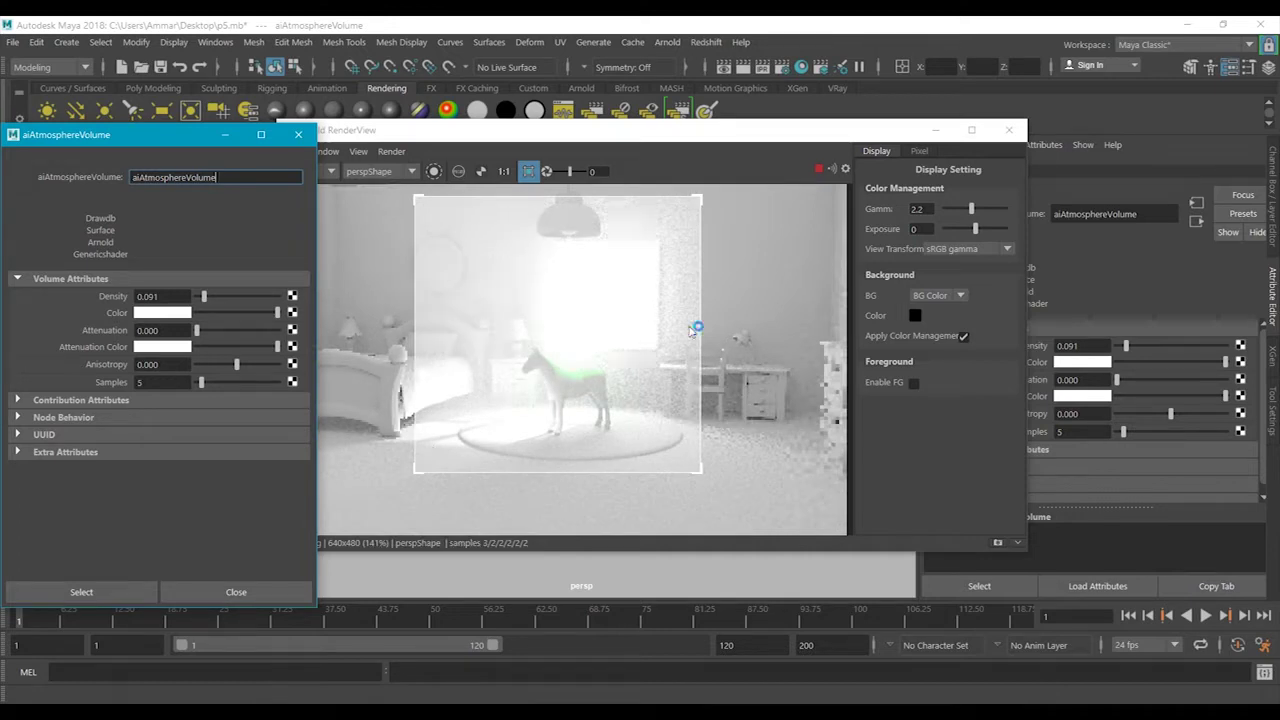
scroll(595, 295, "up", 1)
left_click(250, 330)
left_click(269, 330)
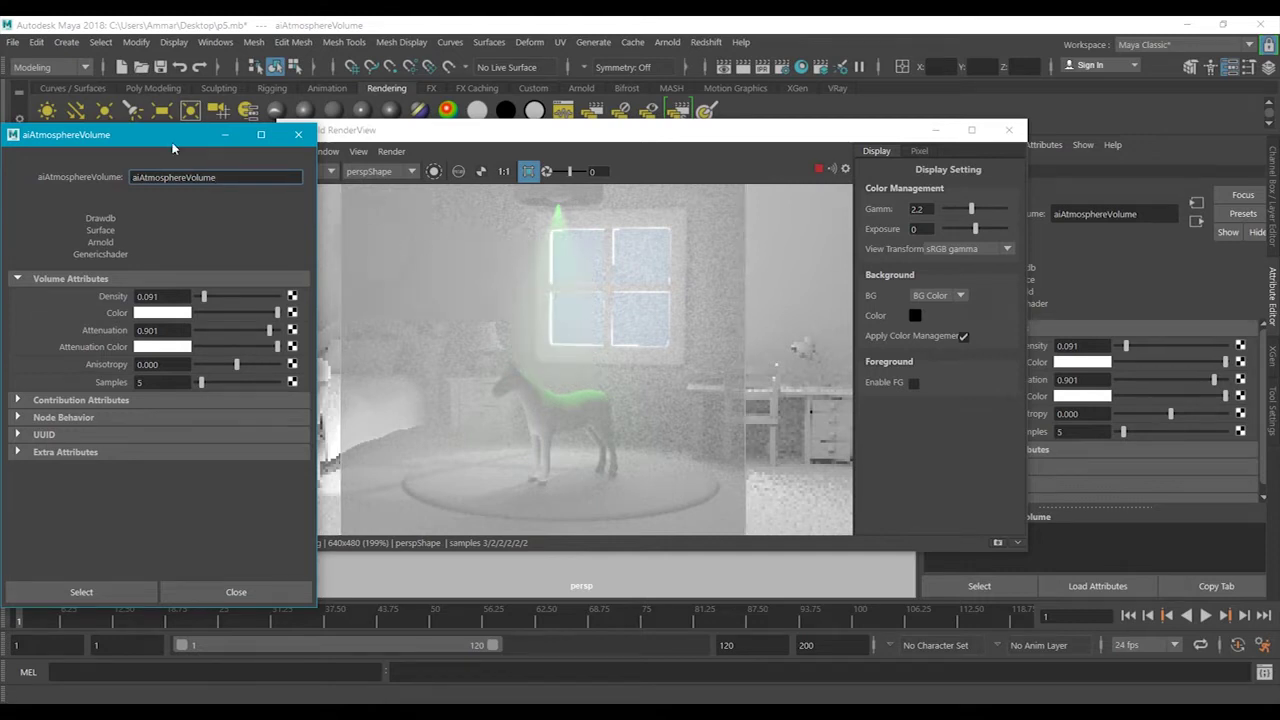
Turn off Cast Volumetric Shadows on the Character spotlight and set its Volume Samples to 0.
left_click_drag(171, 134, 411, 128)
left_click(103, 456)
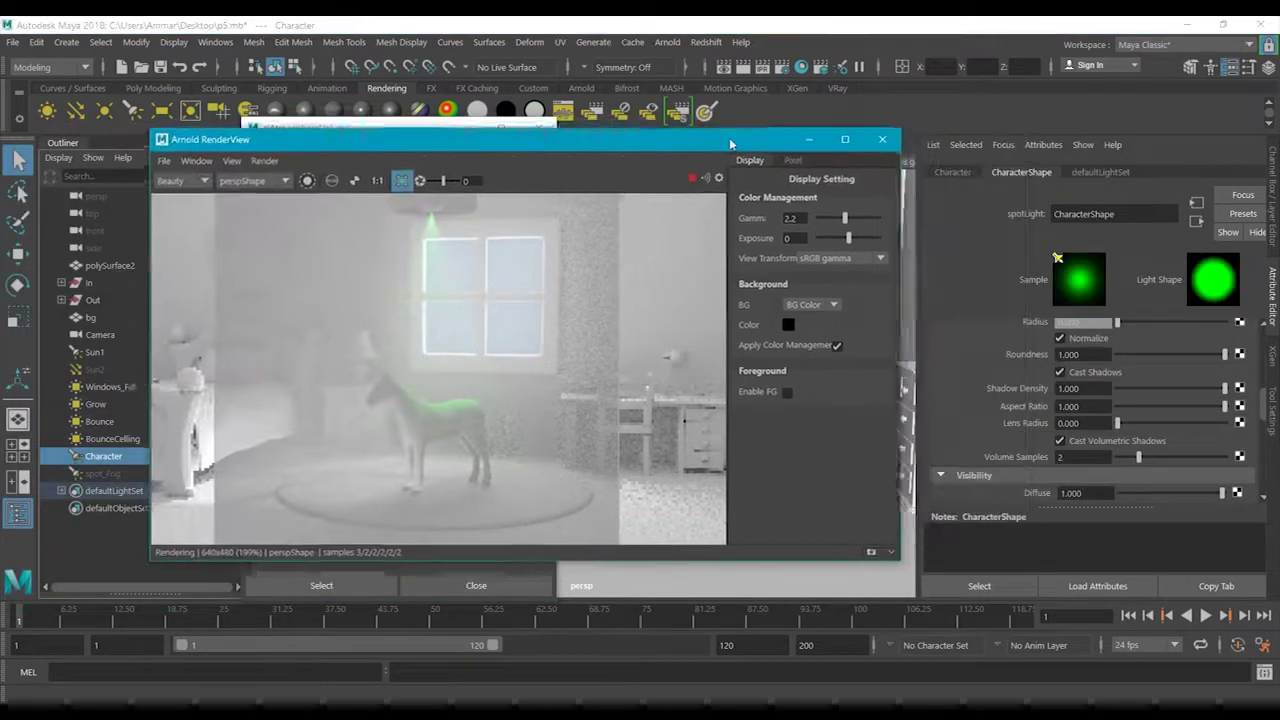
scroll(1145, 358, "down", 3)
scroll(1055, 411, "up", 3)
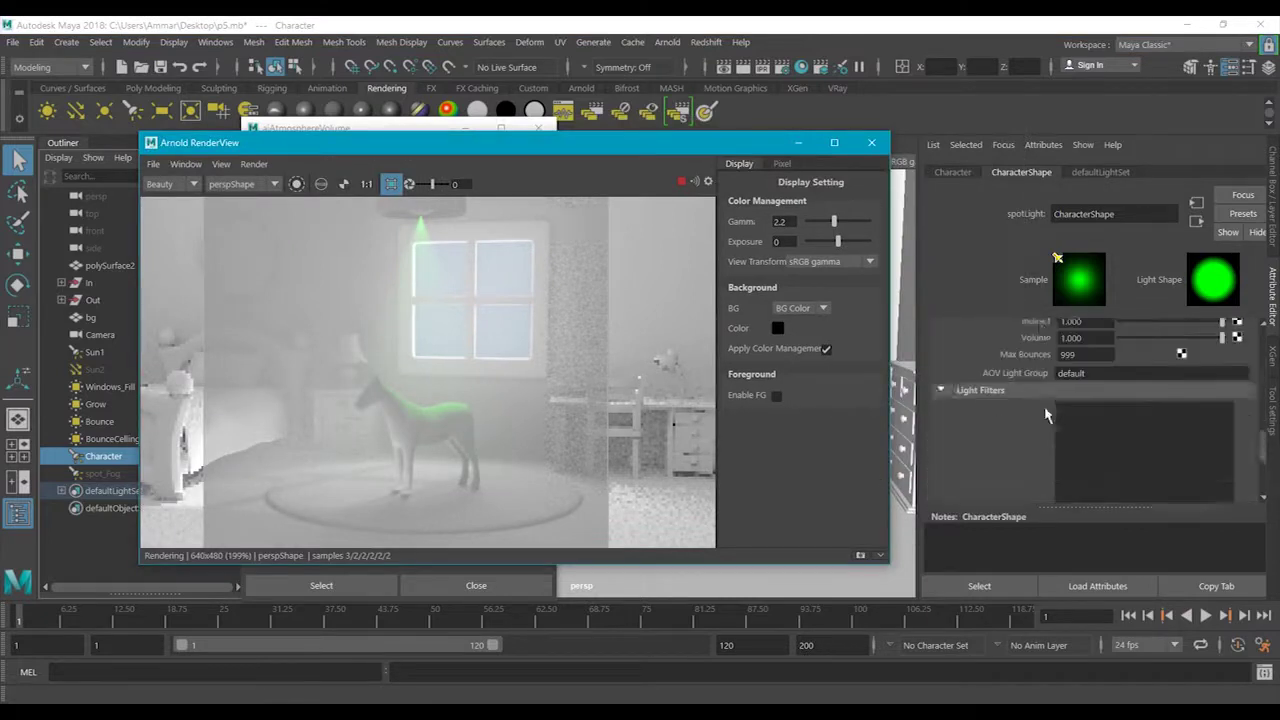
scroll(1008, 376, "up", 2)
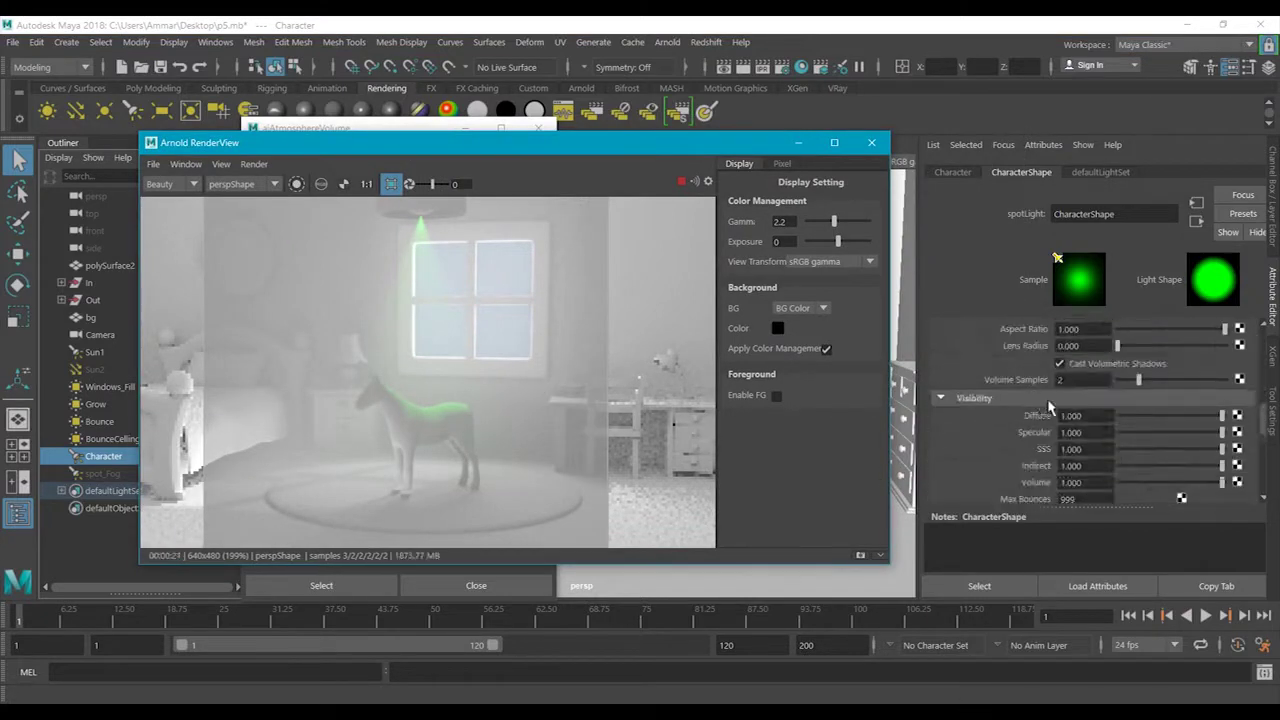
left_click(1064, 364)
left_click_drag(1138, 380, 1114, 383)
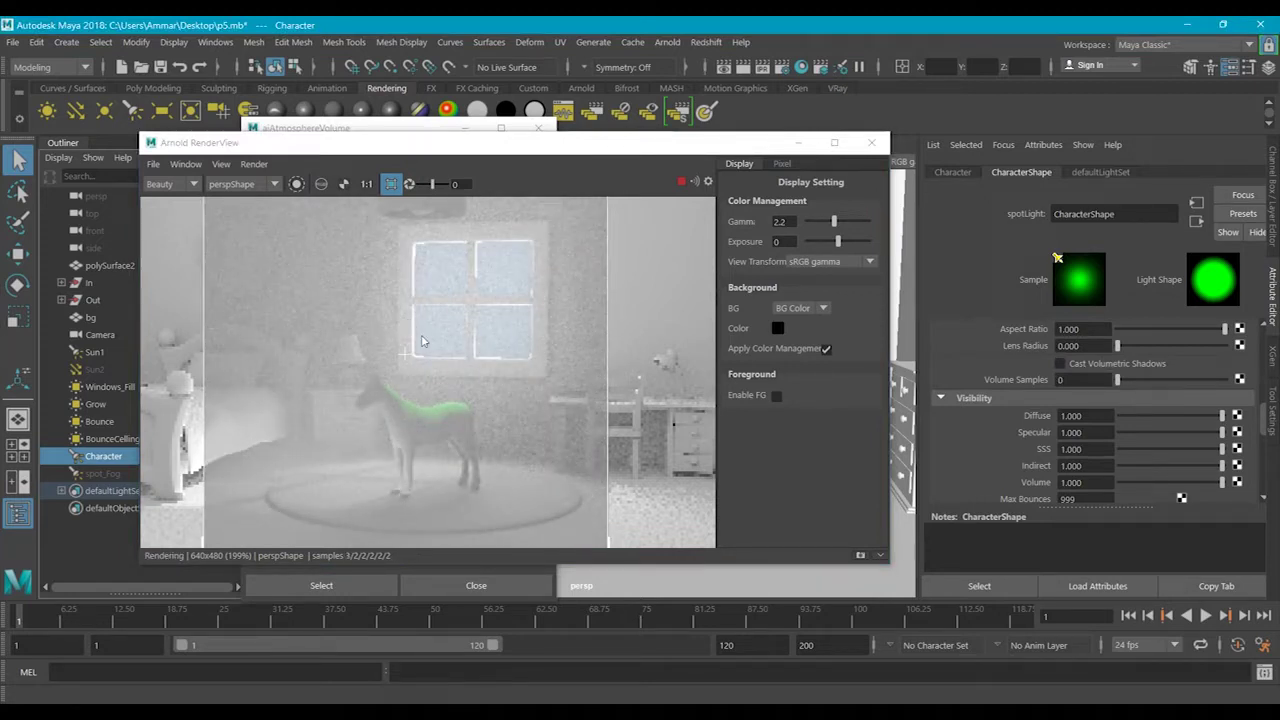
Stop the live render, minimize the render view and move the floating aiAtmosphereVolume window aside.
left_click(680, 181)
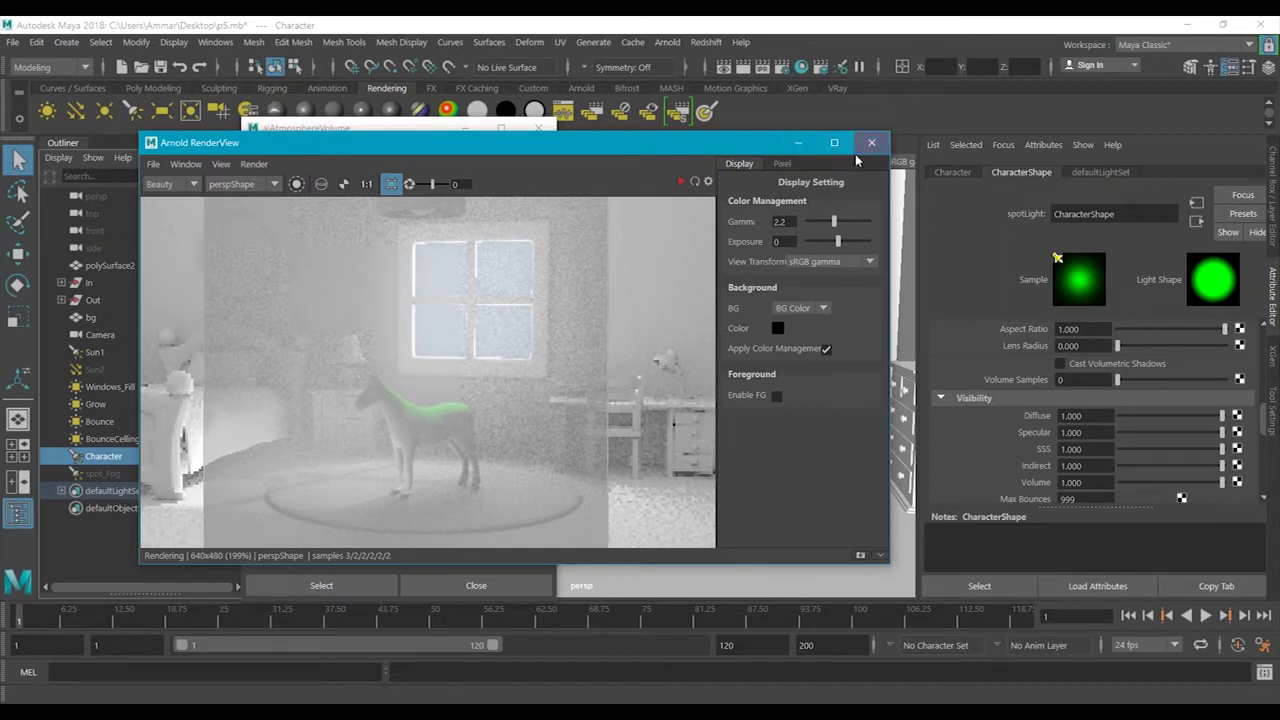
left_click(795, 145)
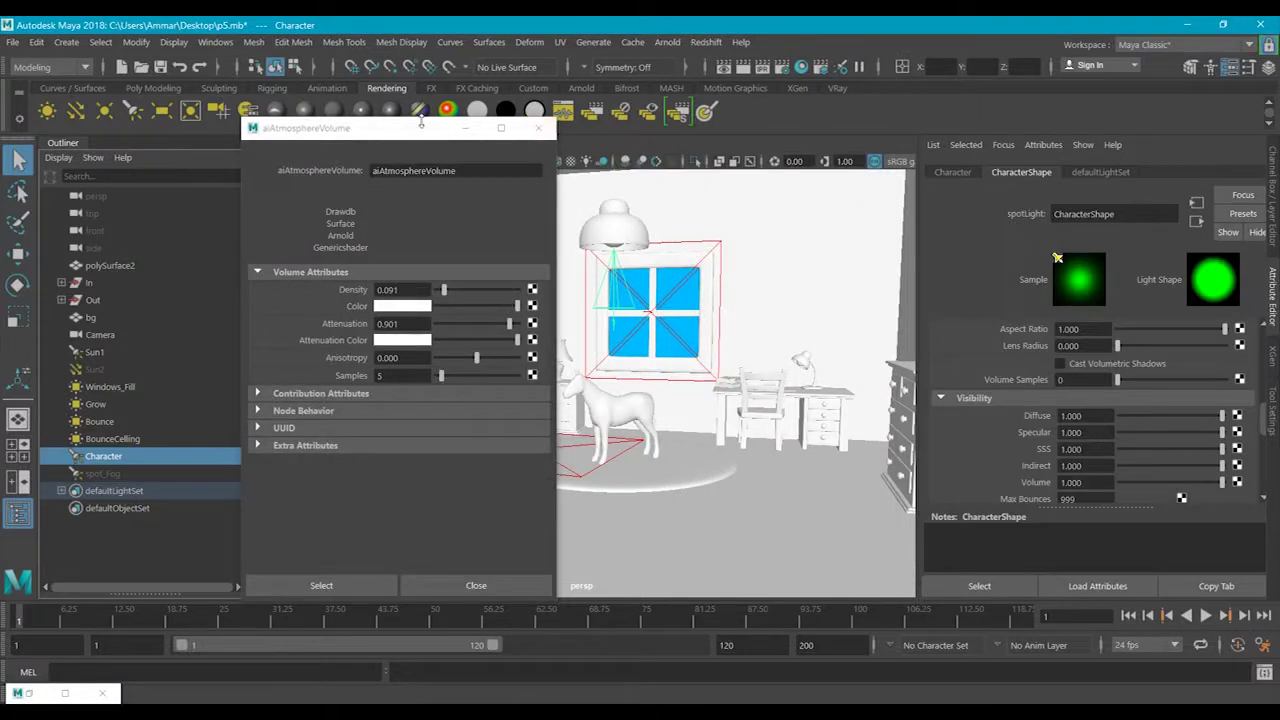
left_click_drag(418, 133, 1066, 150)
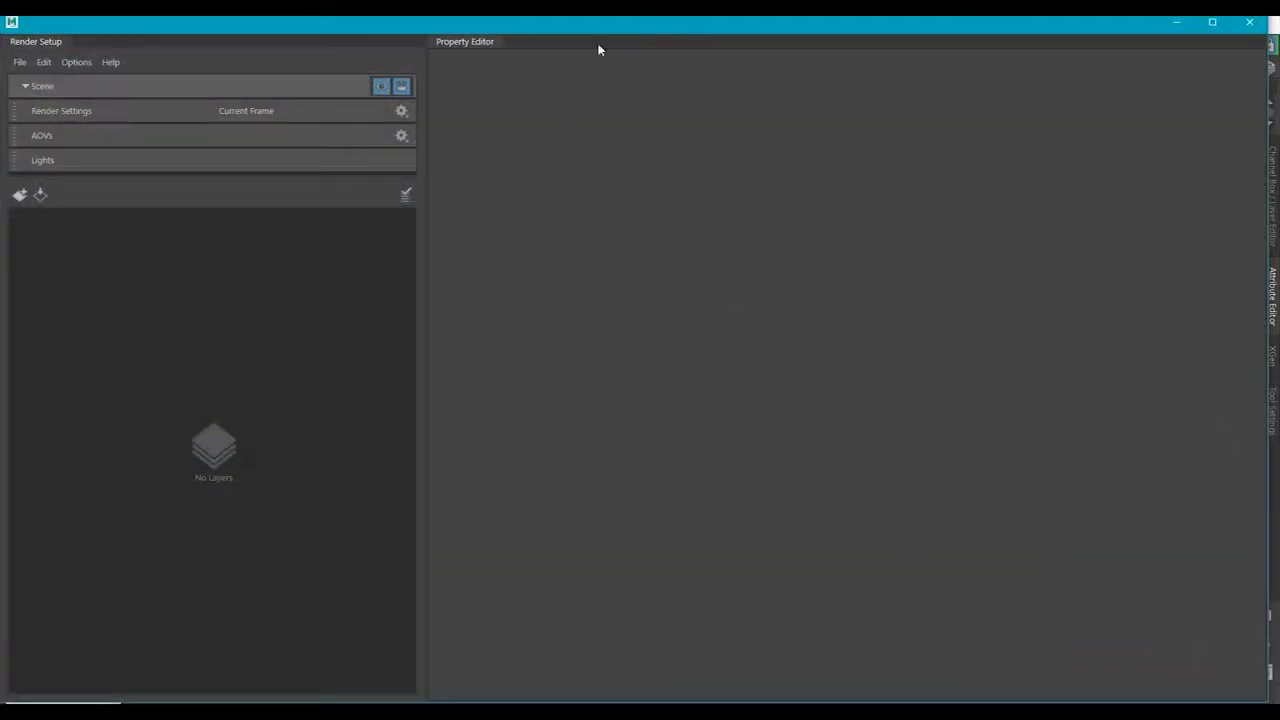
Create a new render layer in Render Setup and add a collection to it, keeping the default names.
left_click_drag(605, 22, 797, 186)
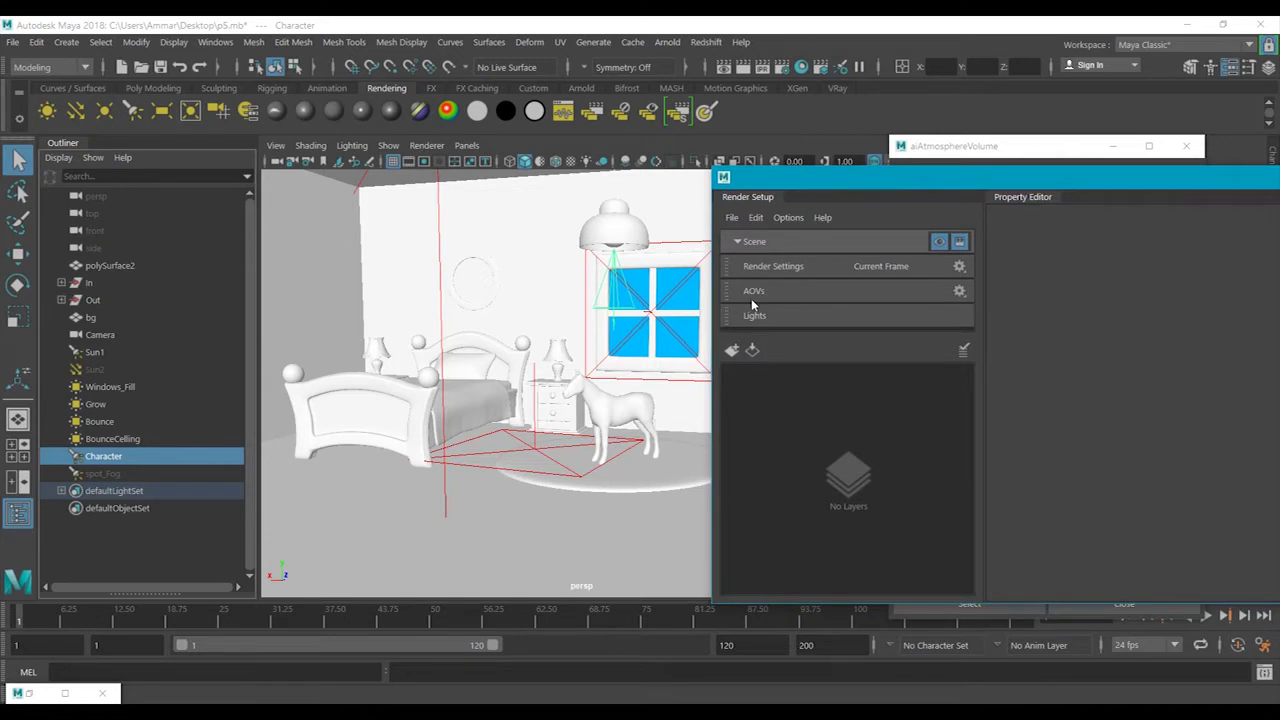
left_click(733, 350)
left_click(843, 421)
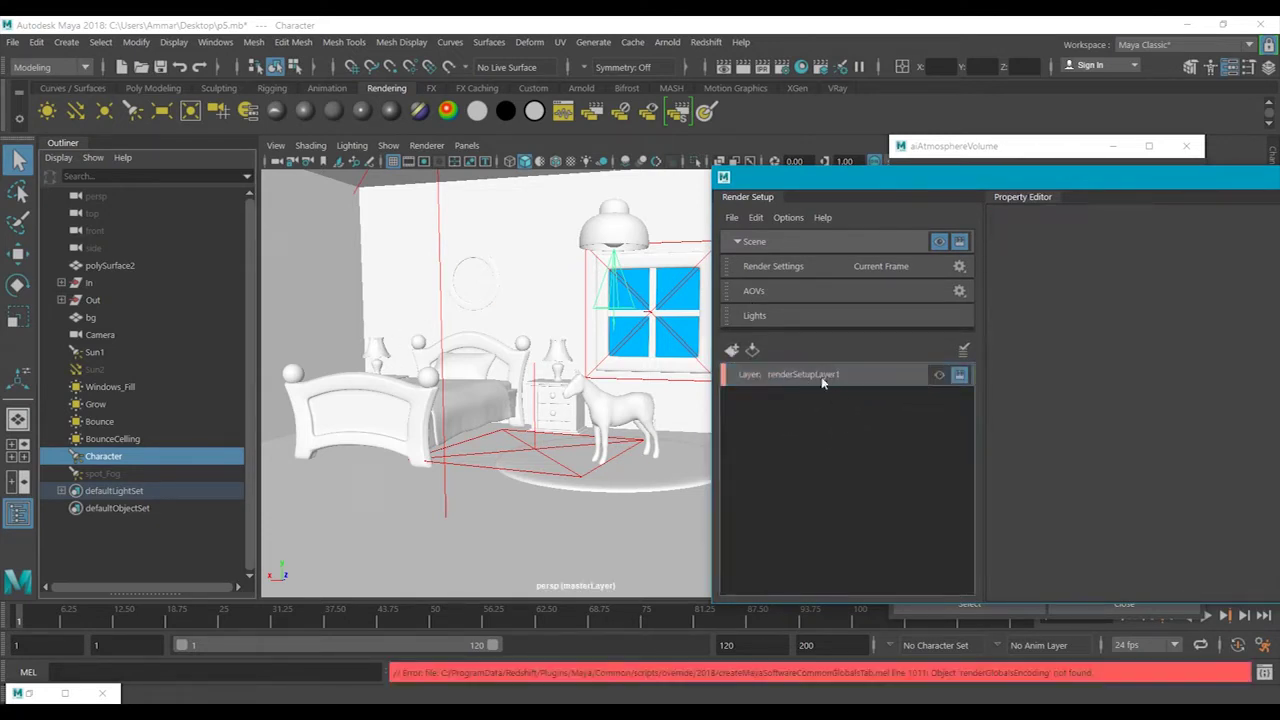
left_click(820, 376)
right_click(820, 375)
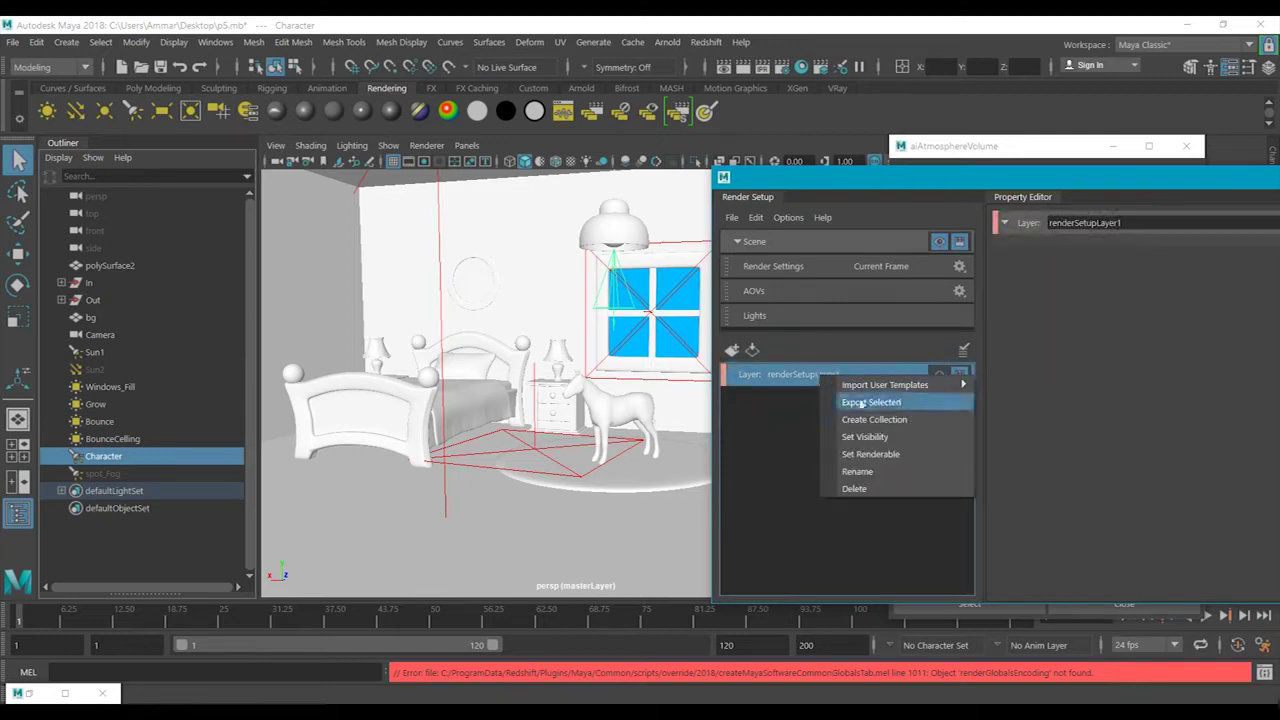
left_click(895, 420)
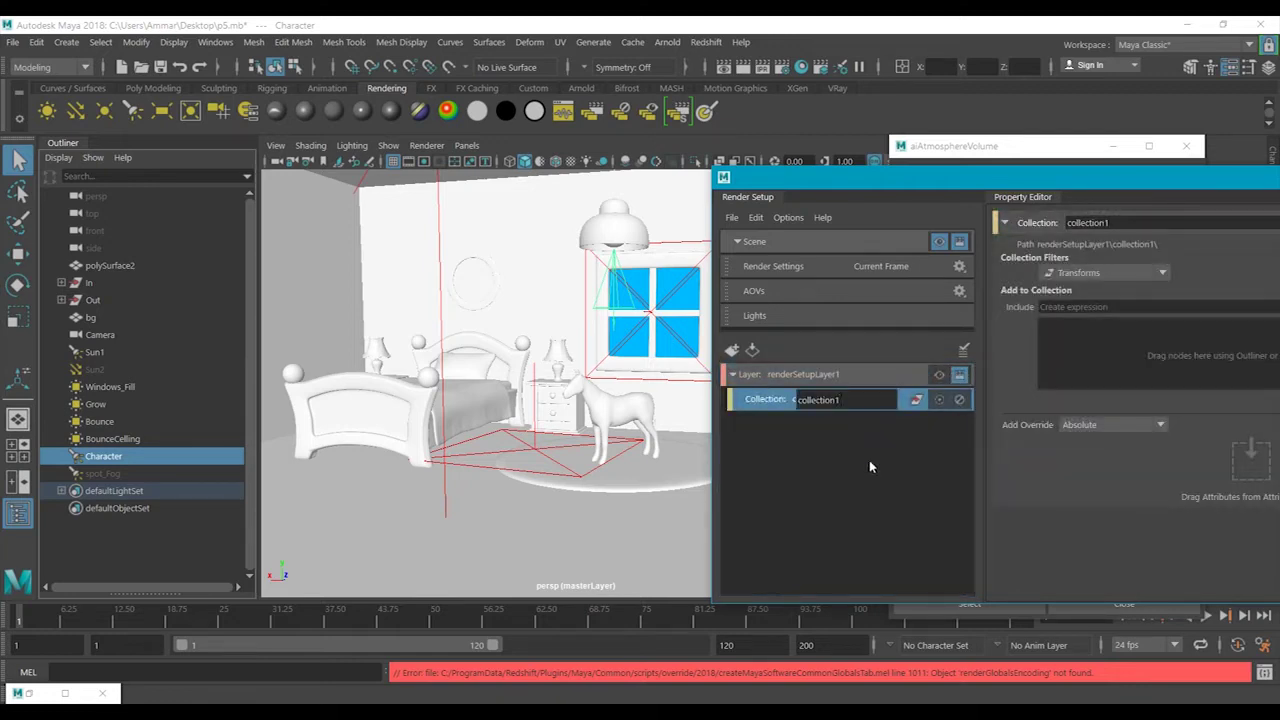
left_click(869, 460)
left_click(902, 396)
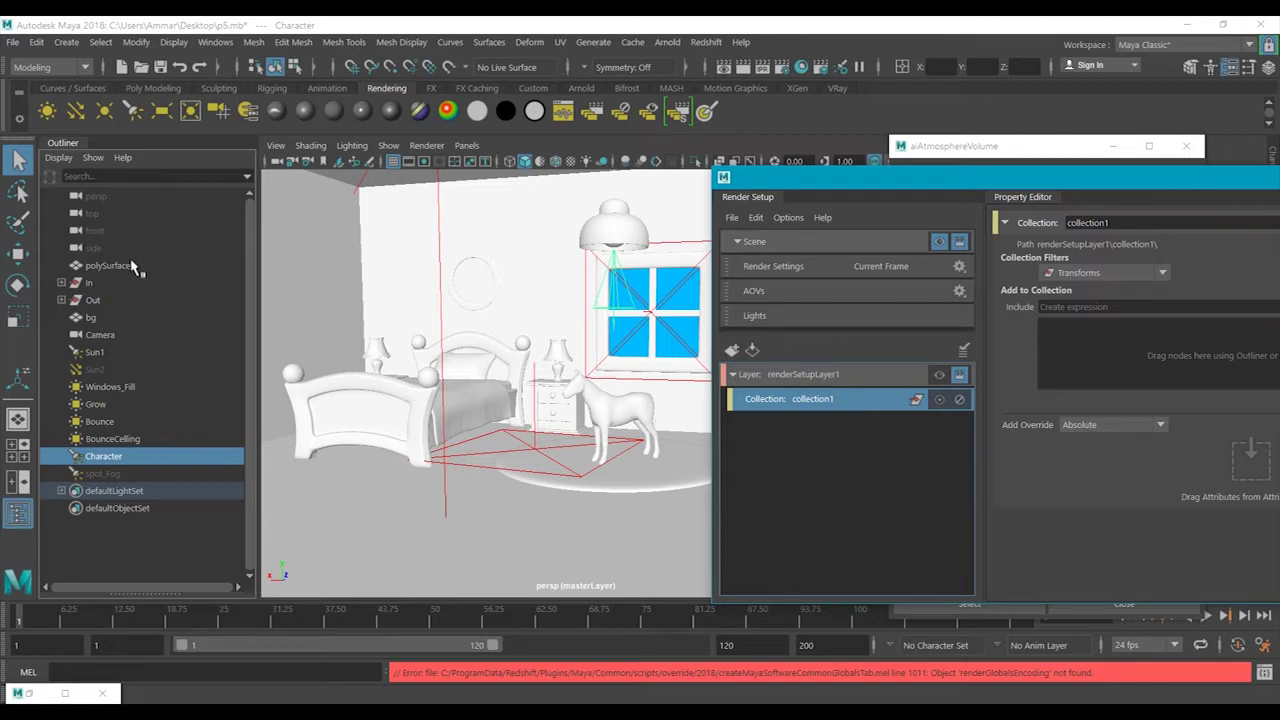
Add polySurface2, In, Out, bg and Camera to the render layer's collection.
left_click_drag(135, 268, 145, 340)
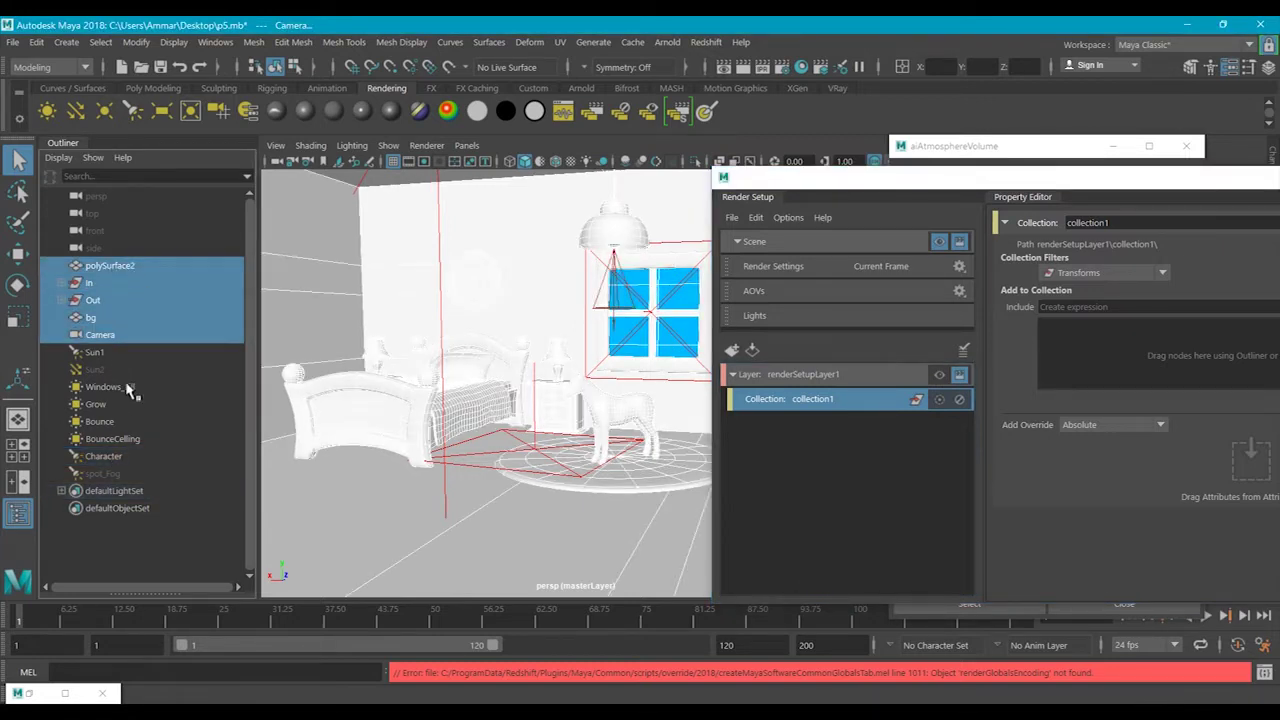
left_click_drag(1120, 187, 772, 150)
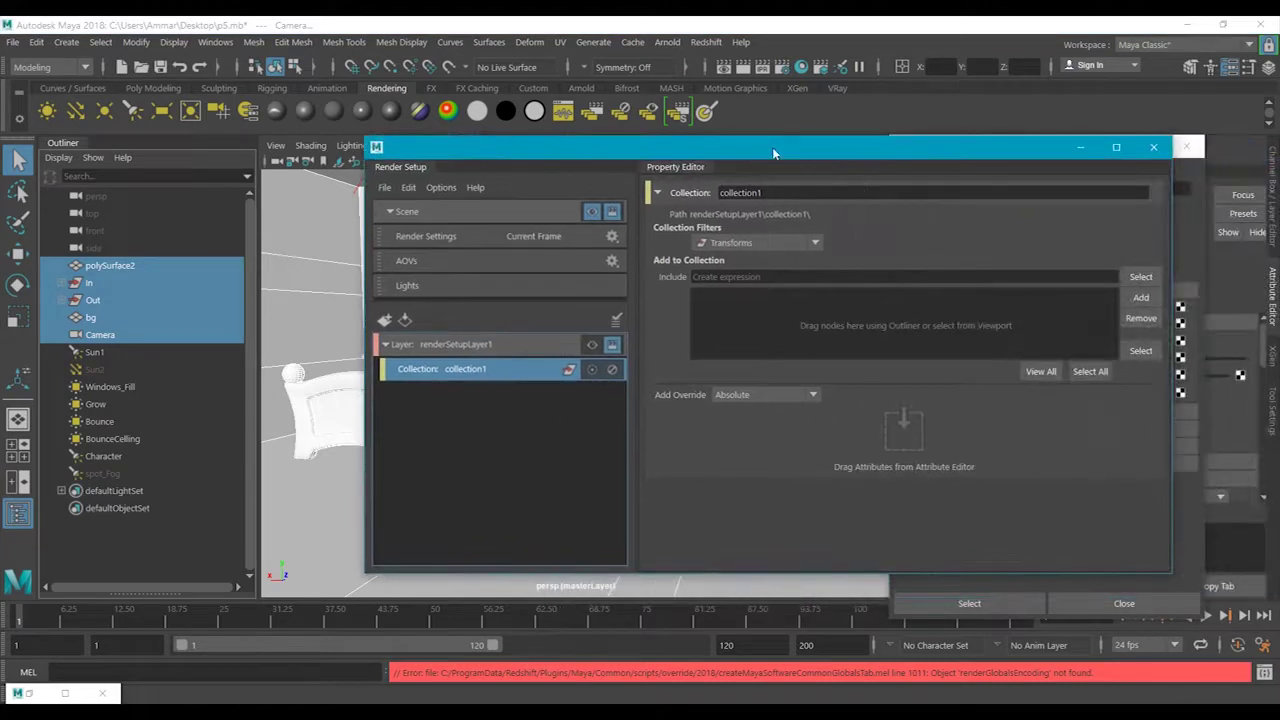
left_click(1141, 298)
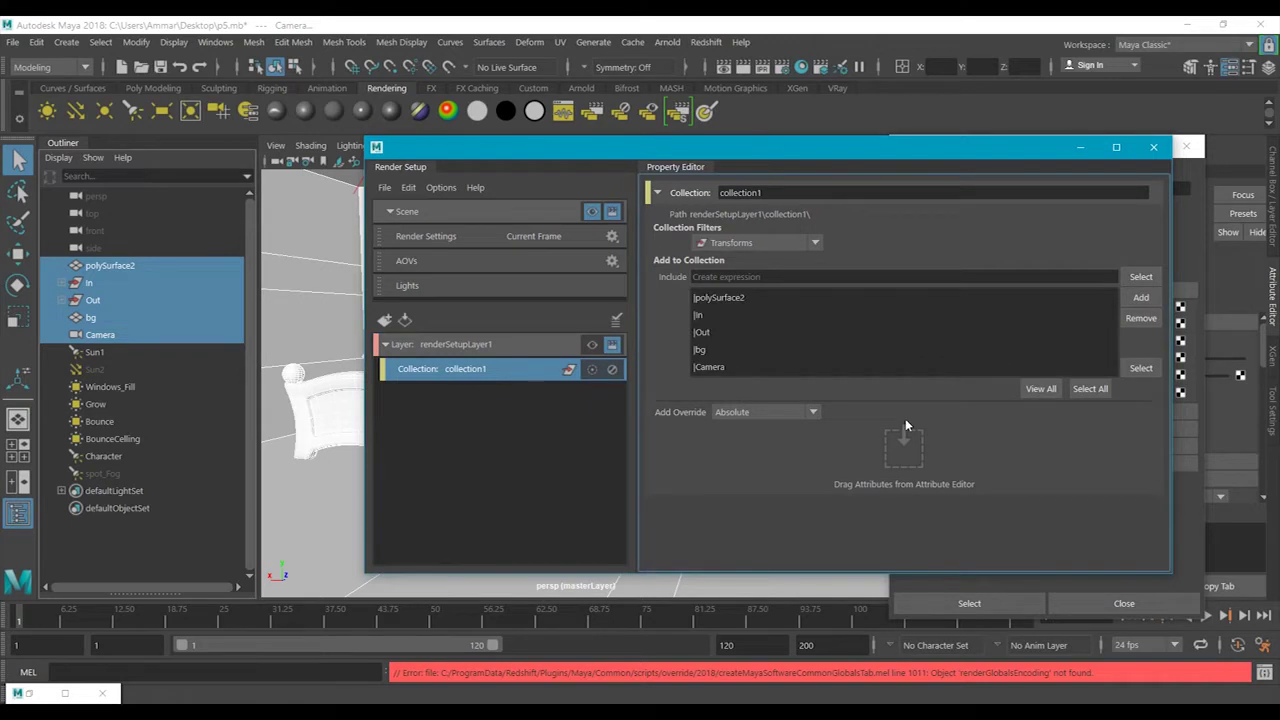
Create a shader override on the collection and assign a new Surface Shader as its override shader.
left_click(457, 342)
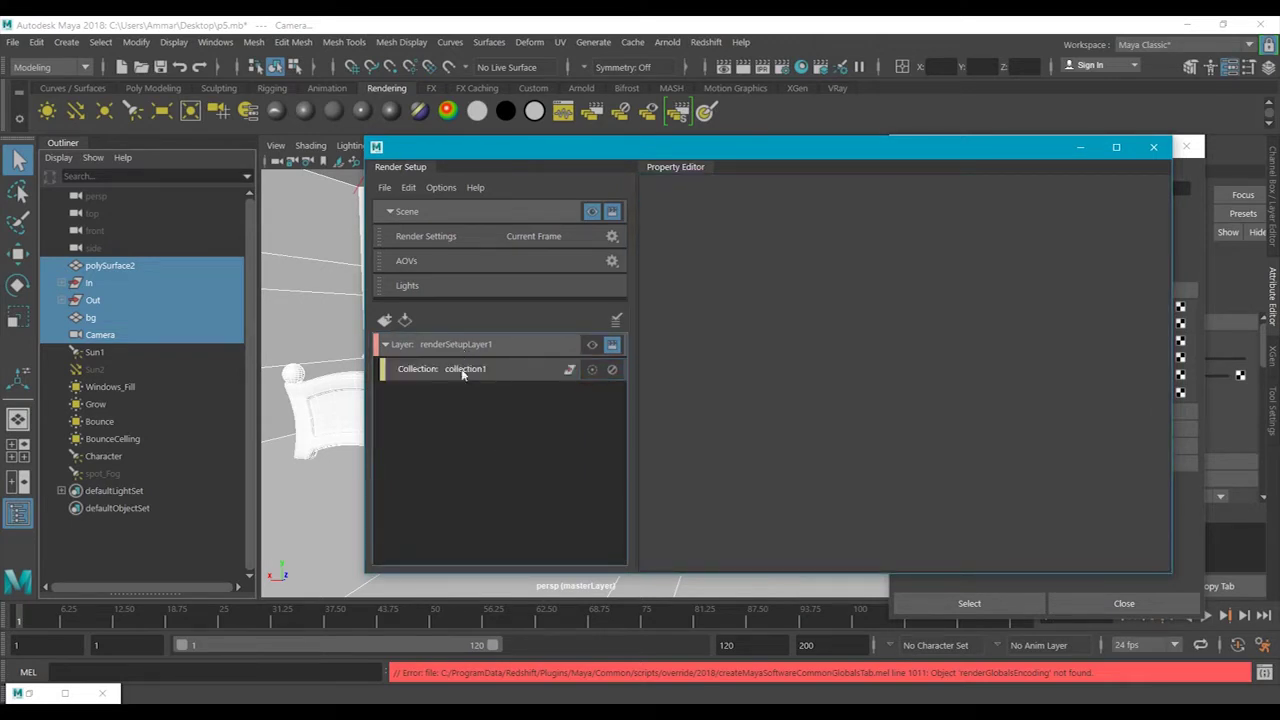
left_click(458, 372)
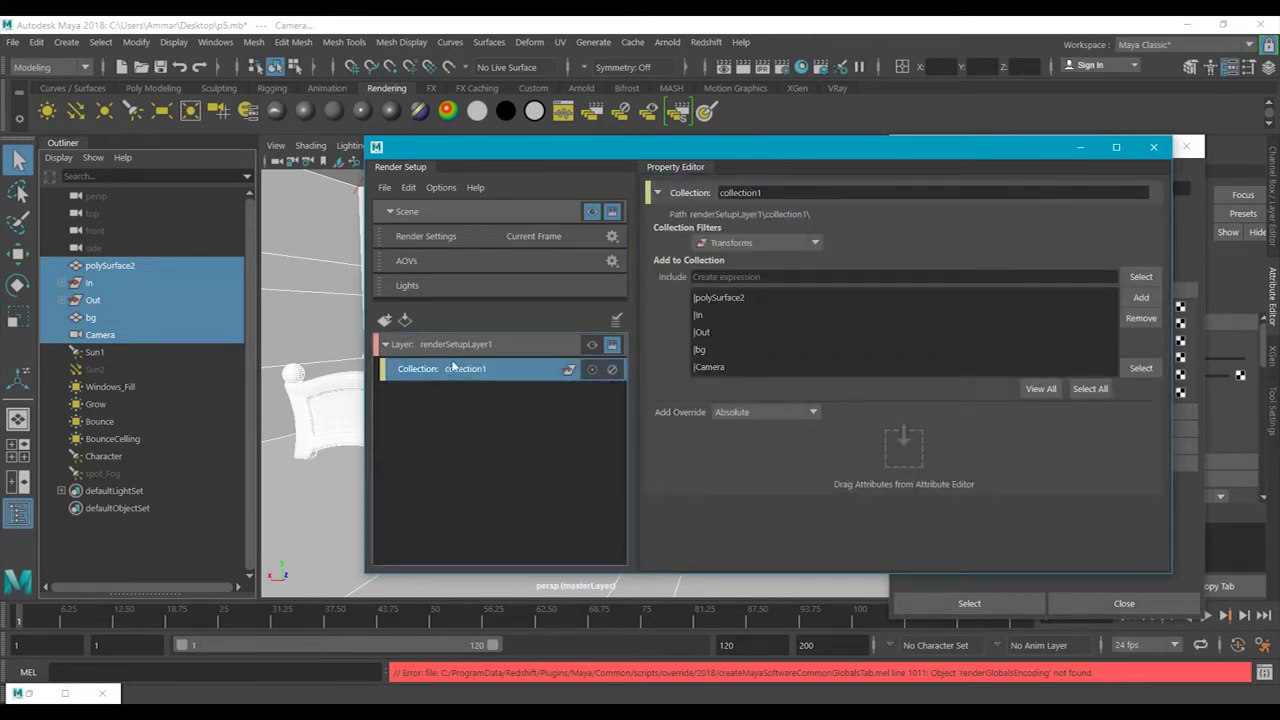
right_click(452, 368)
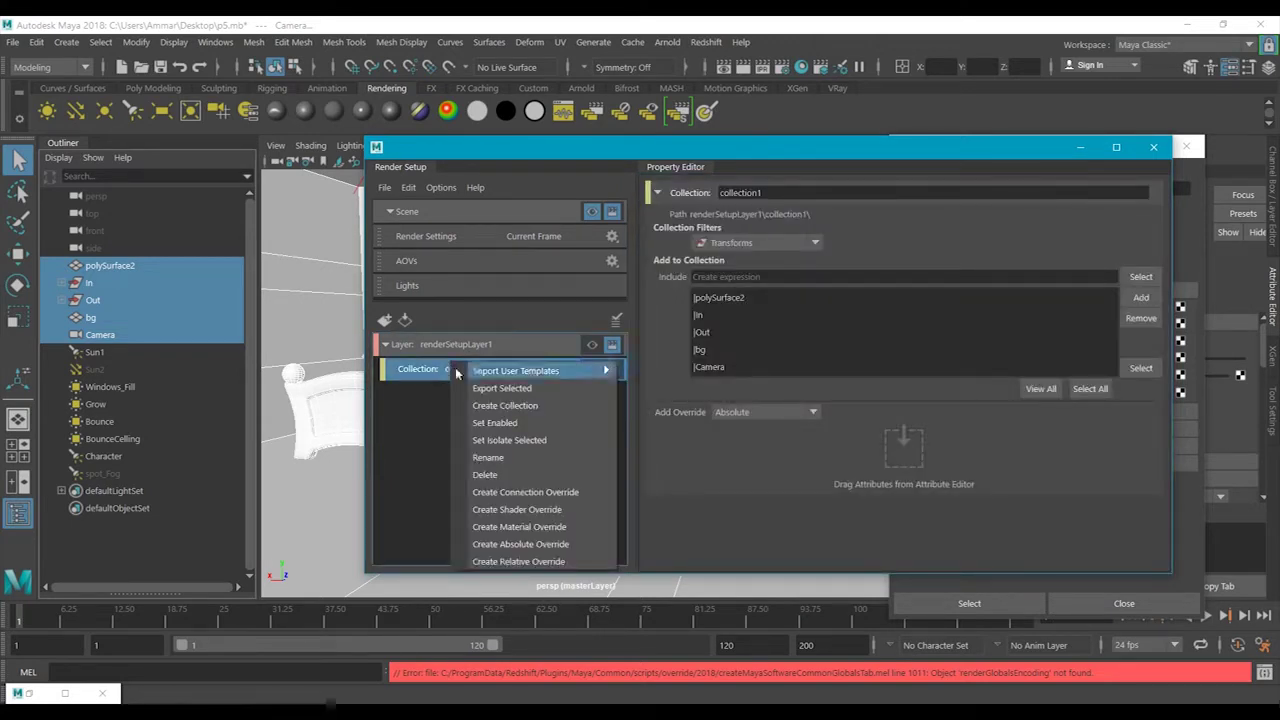
left_click(557, 511)
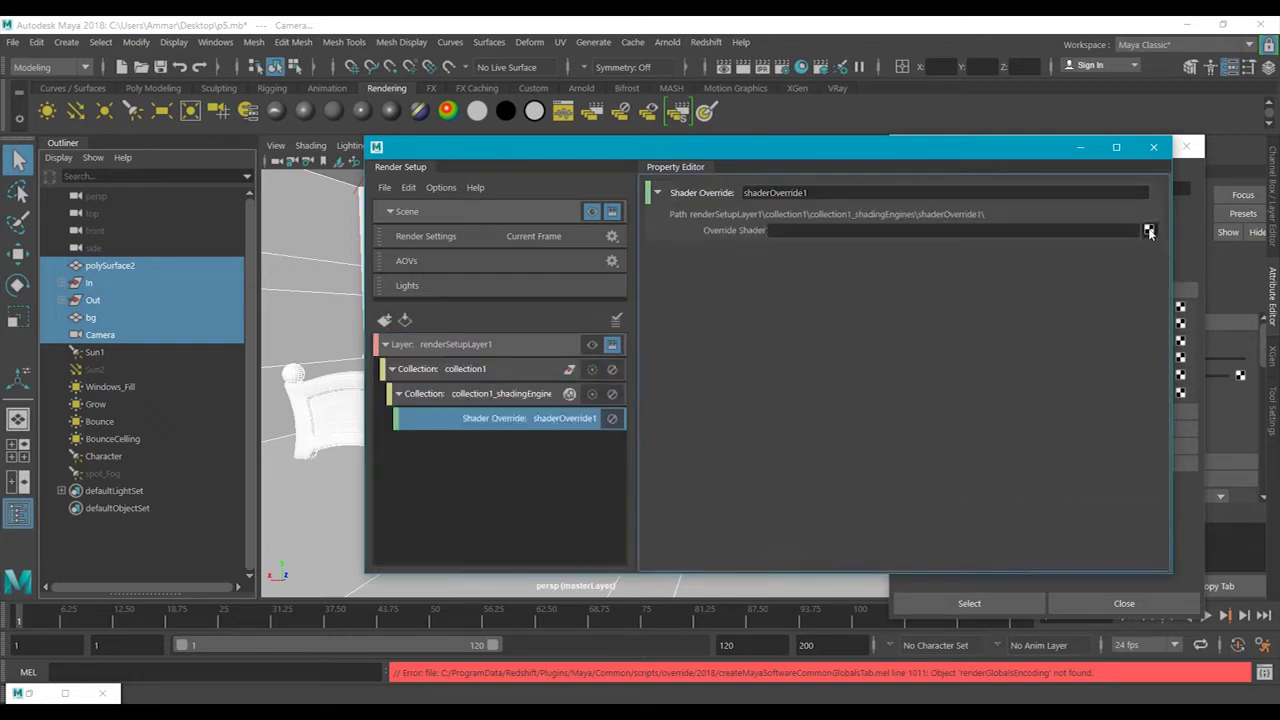
left_click(1149, 230)
left_click_drag(542, 258, 546, 148)
scroll(630, 403, "down", 5)
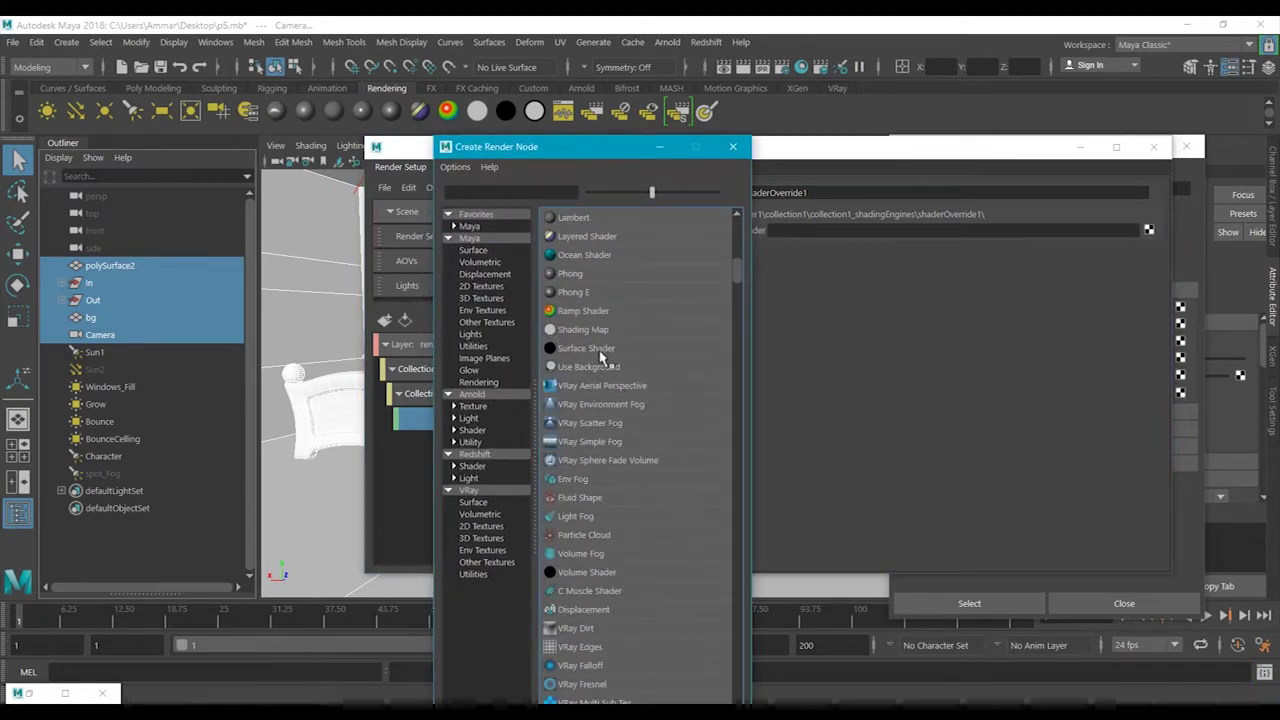
left_click(599, 350)
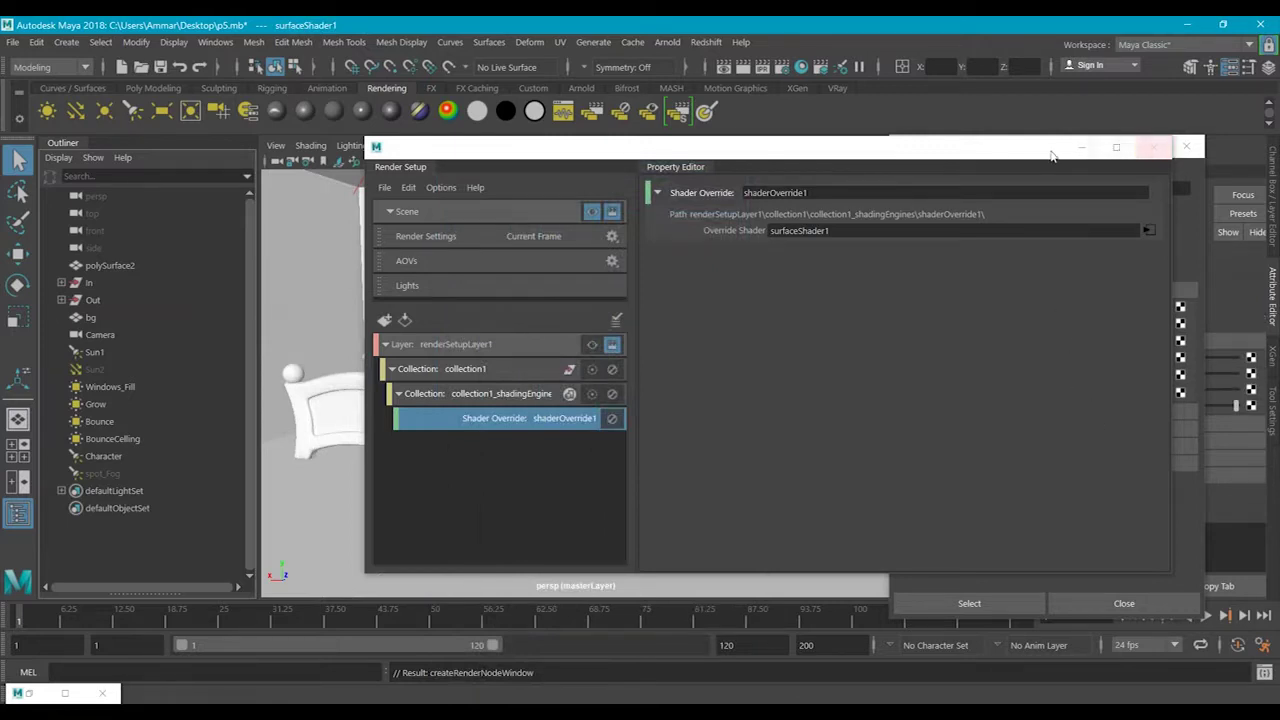
Make renderSetupLayer1 the visible render layer and minimize the Render Setup window.
left_click_drag(1032, 149, 983, 313)
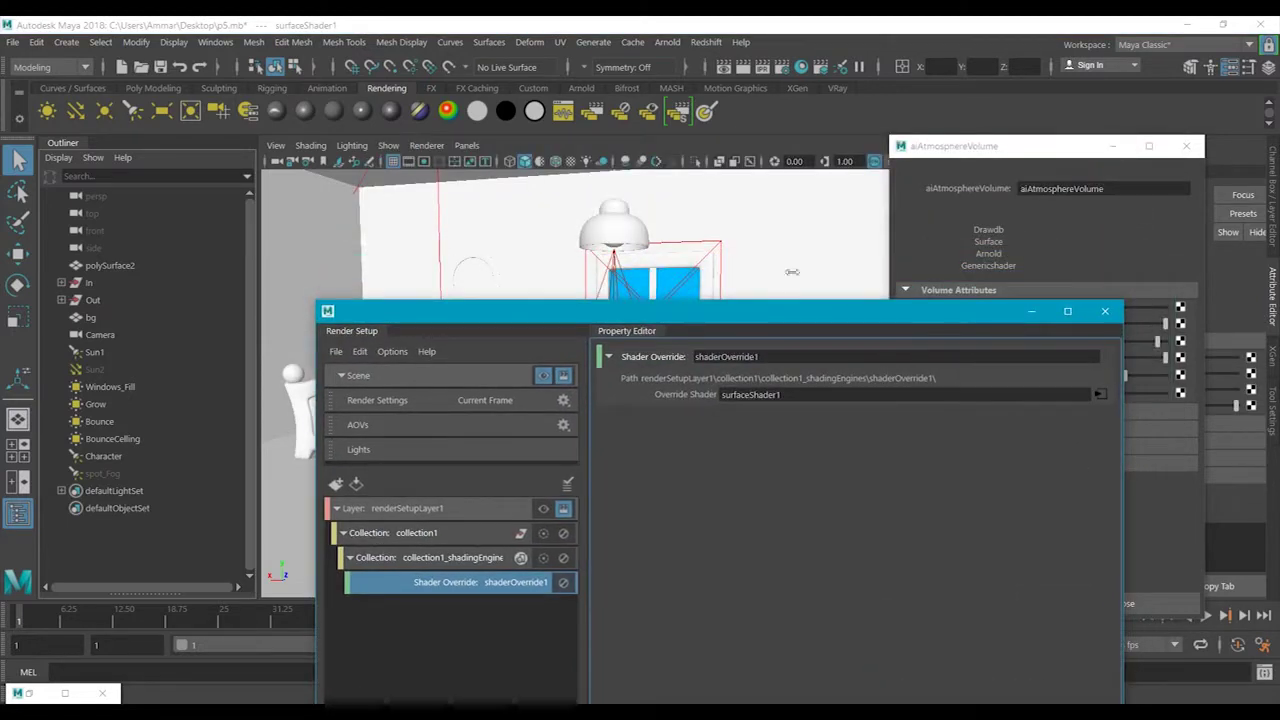
left_click_drag(594, 318, 881, 190)
left_click_drag(610, 183, 885, 183)
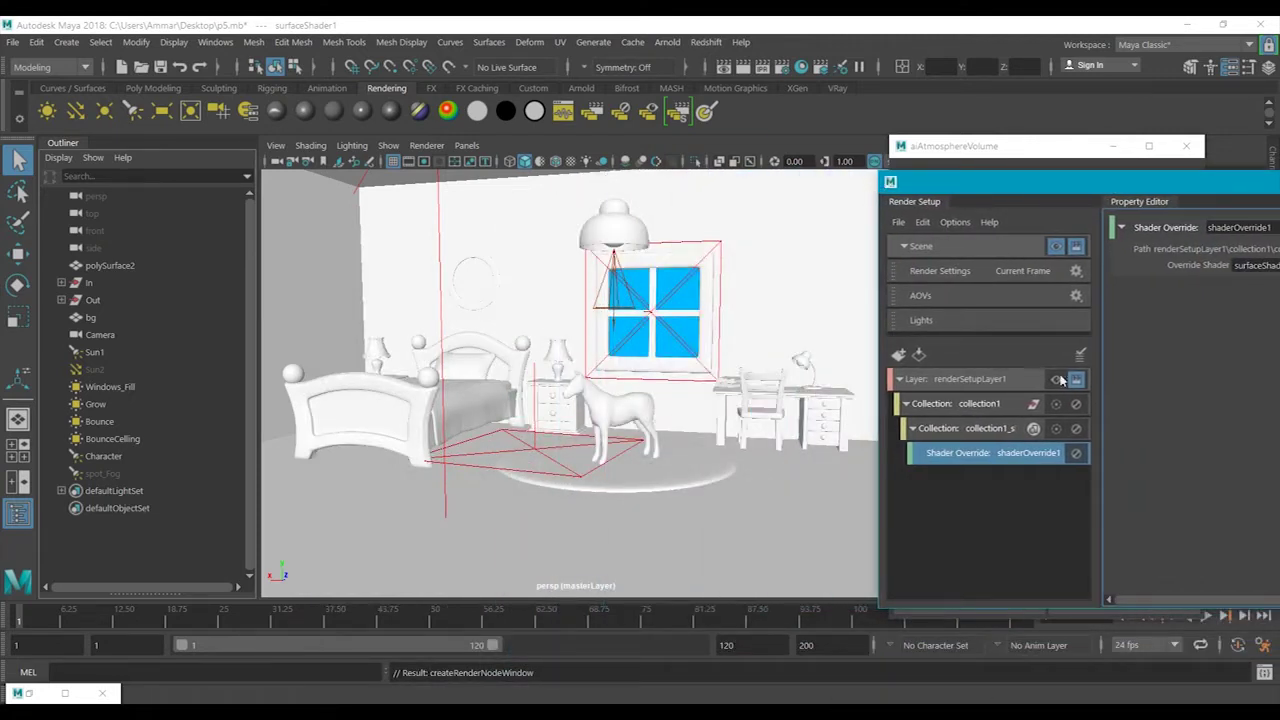
left_click(1057, 380)
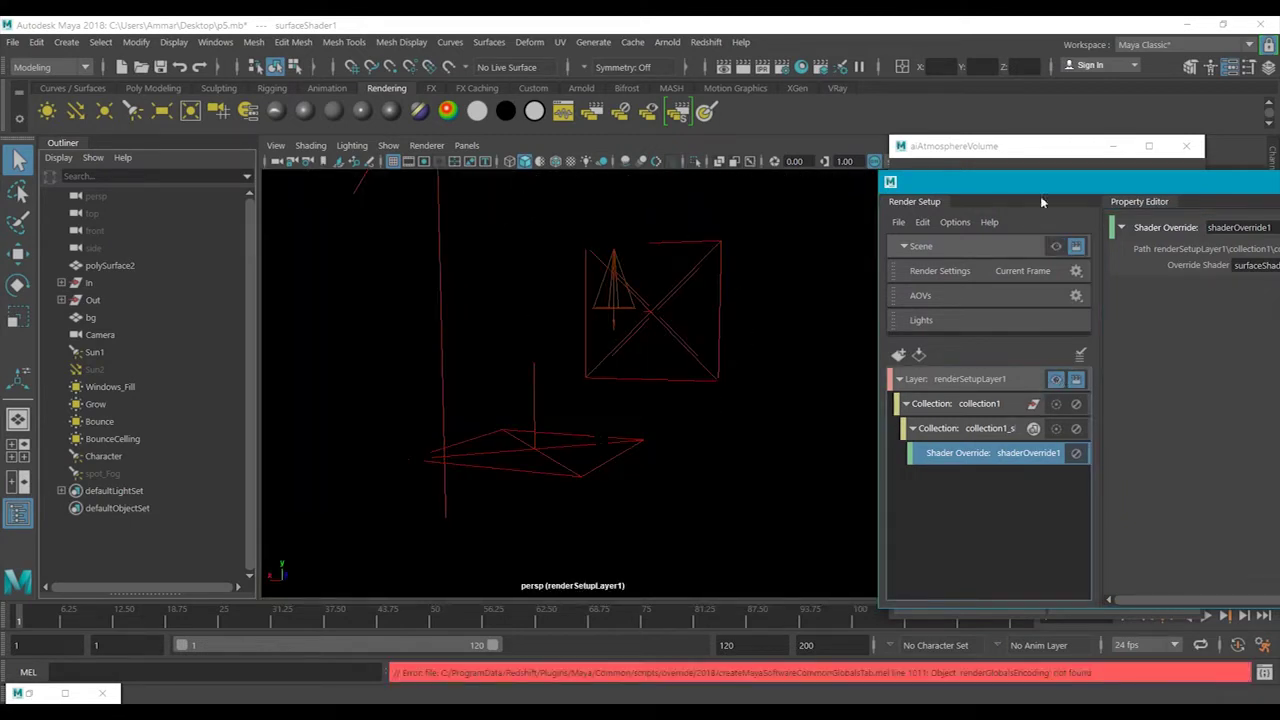
left_click_drag(1093, 195, 780, 189)
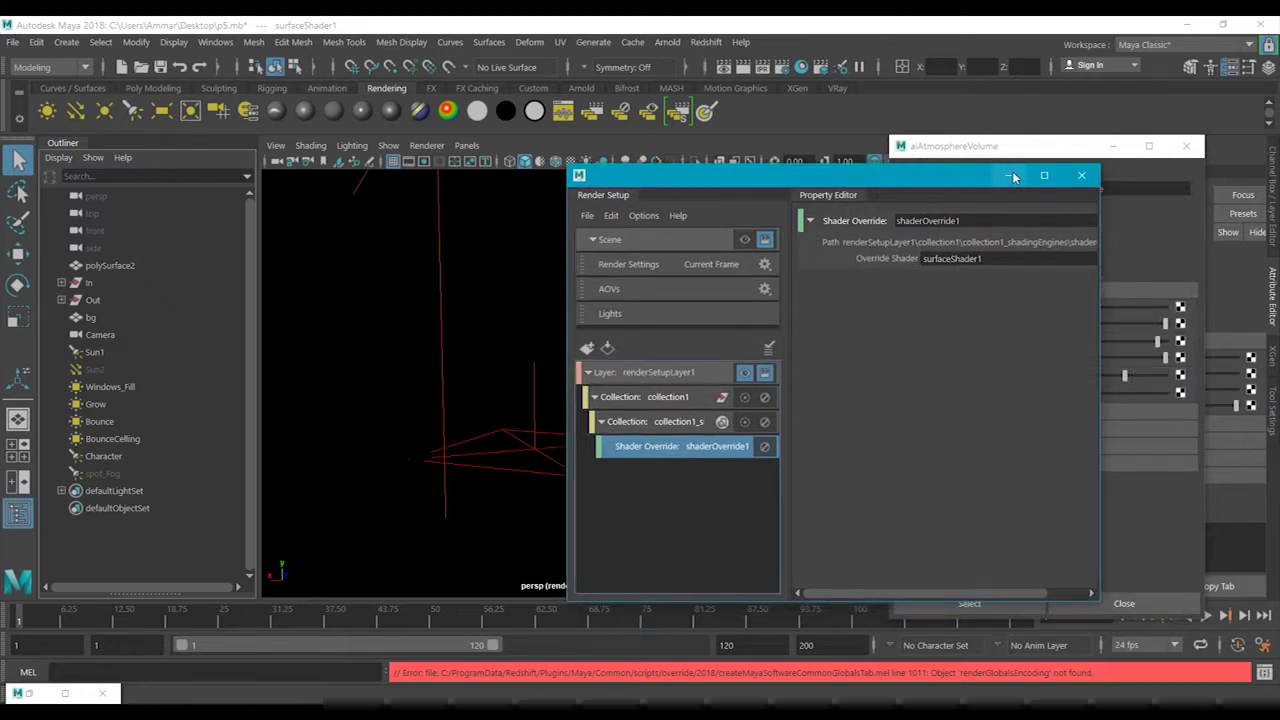
left_click(1011, 176)
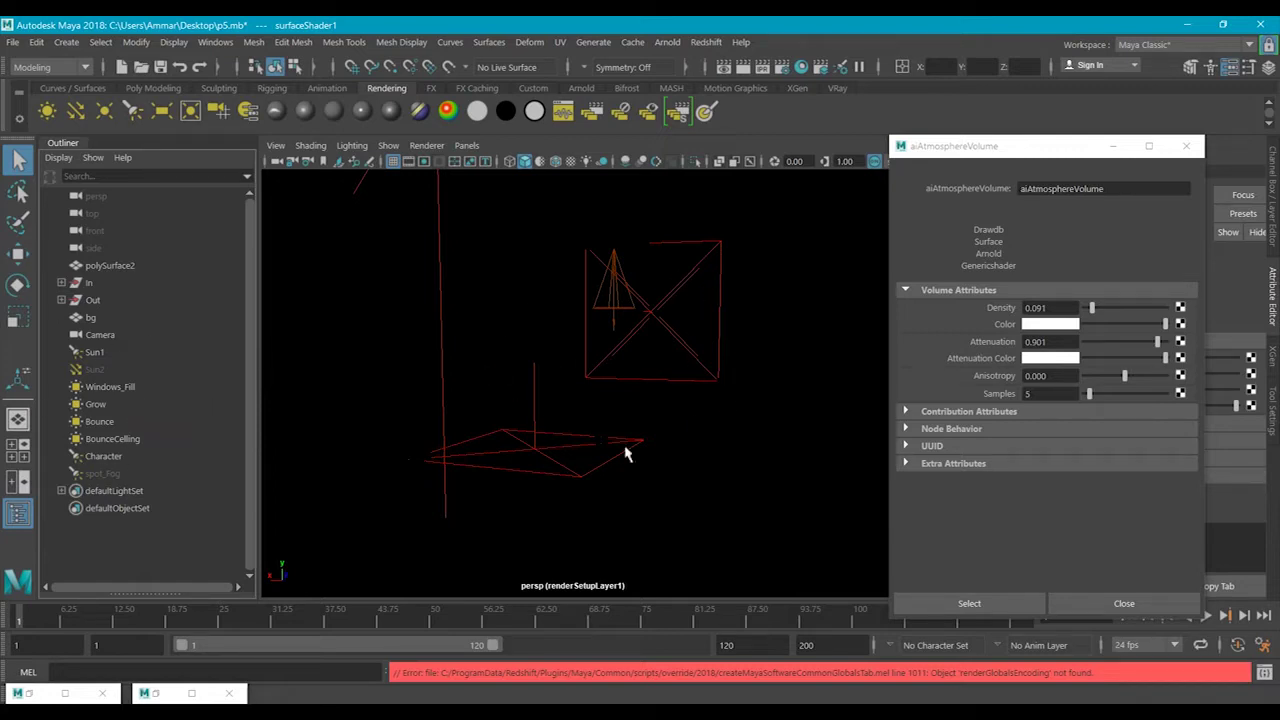
Hide the Windows_Fill, Grow, Bounce, BounceCelling and Character lights, and select Sun1.
left_click(118, 457)
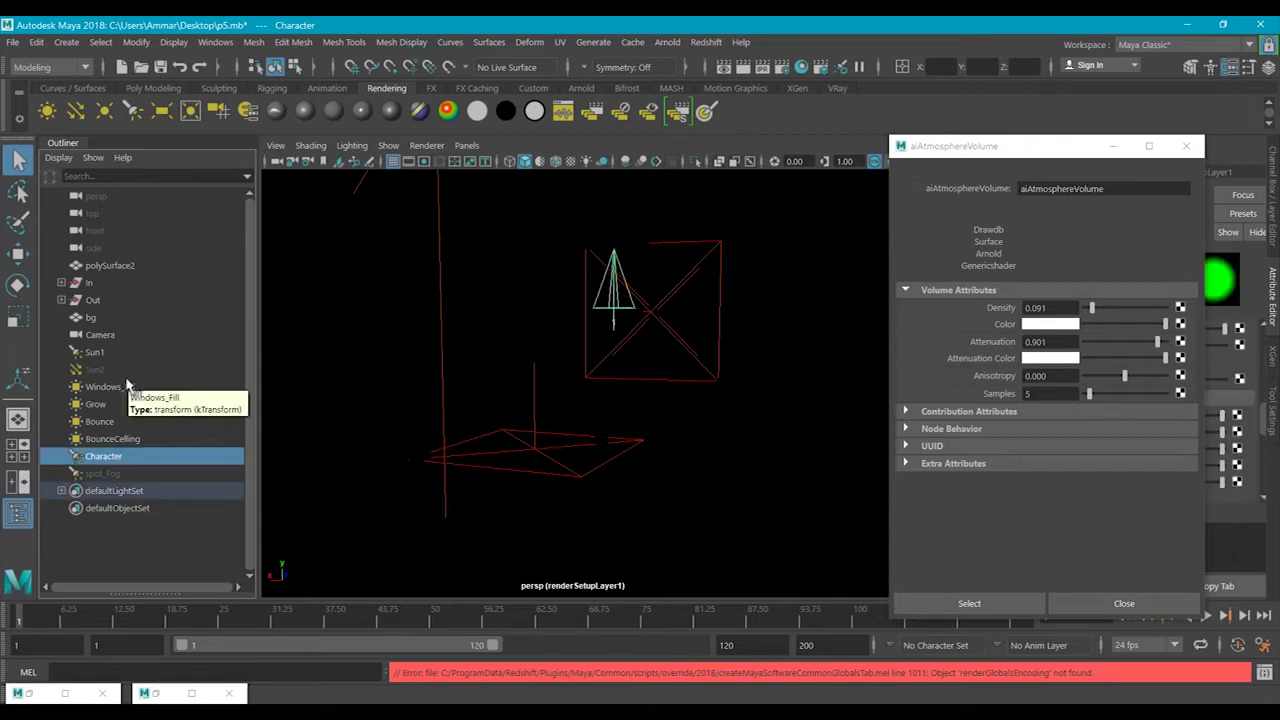
left_click(127, 387, "shift")
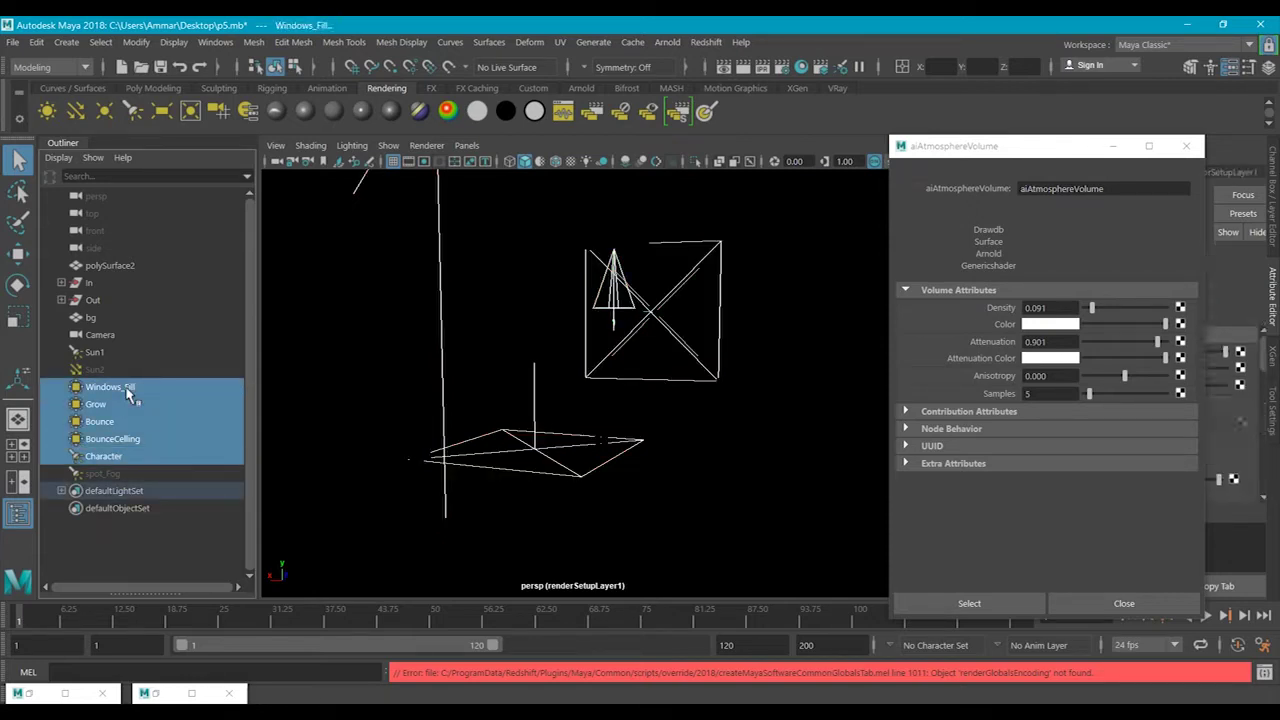
key("ctrl+h")
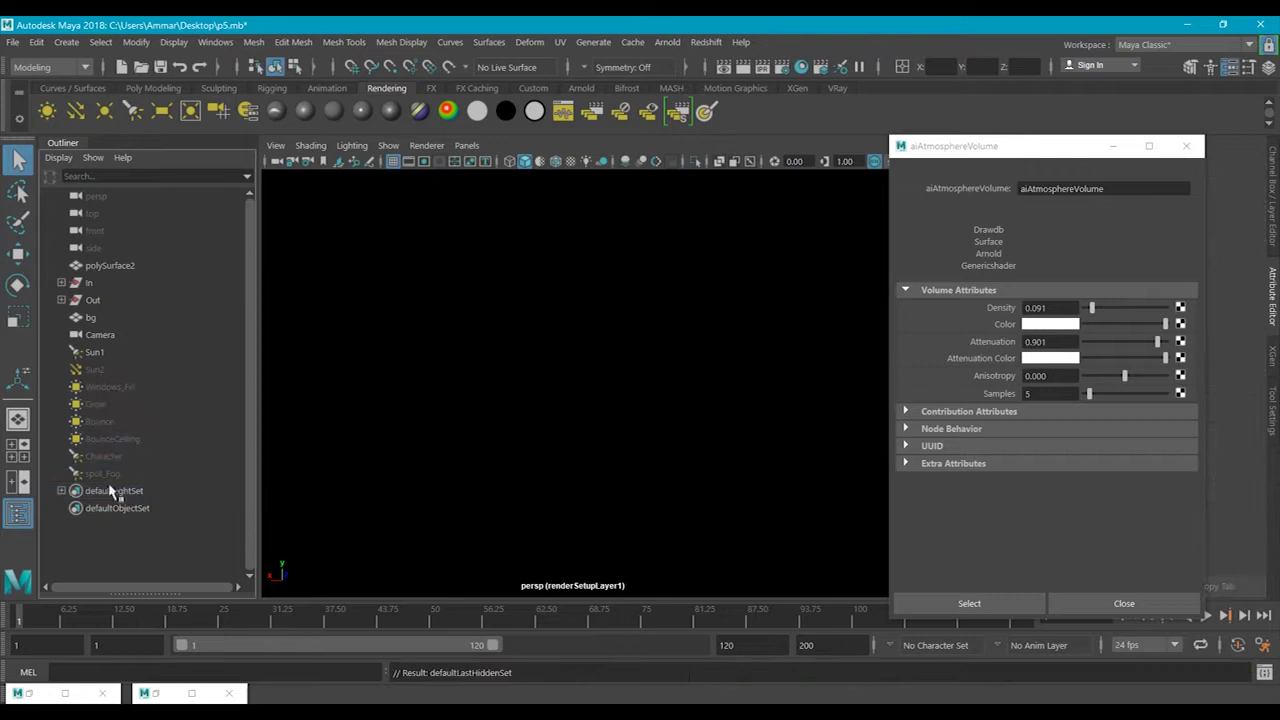
left_click(100, 355)
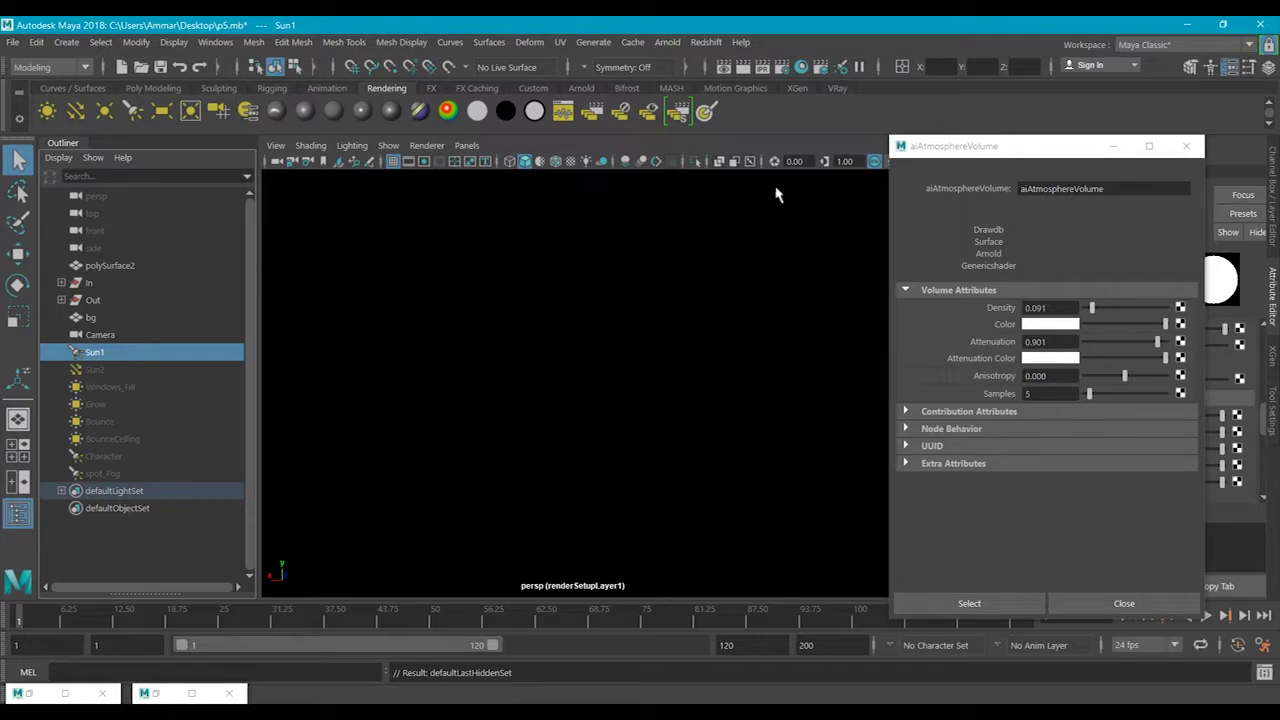
Add the emission AOV to the active AOVs in the Arnold render settings and close the settings.
left_click(782, 67)
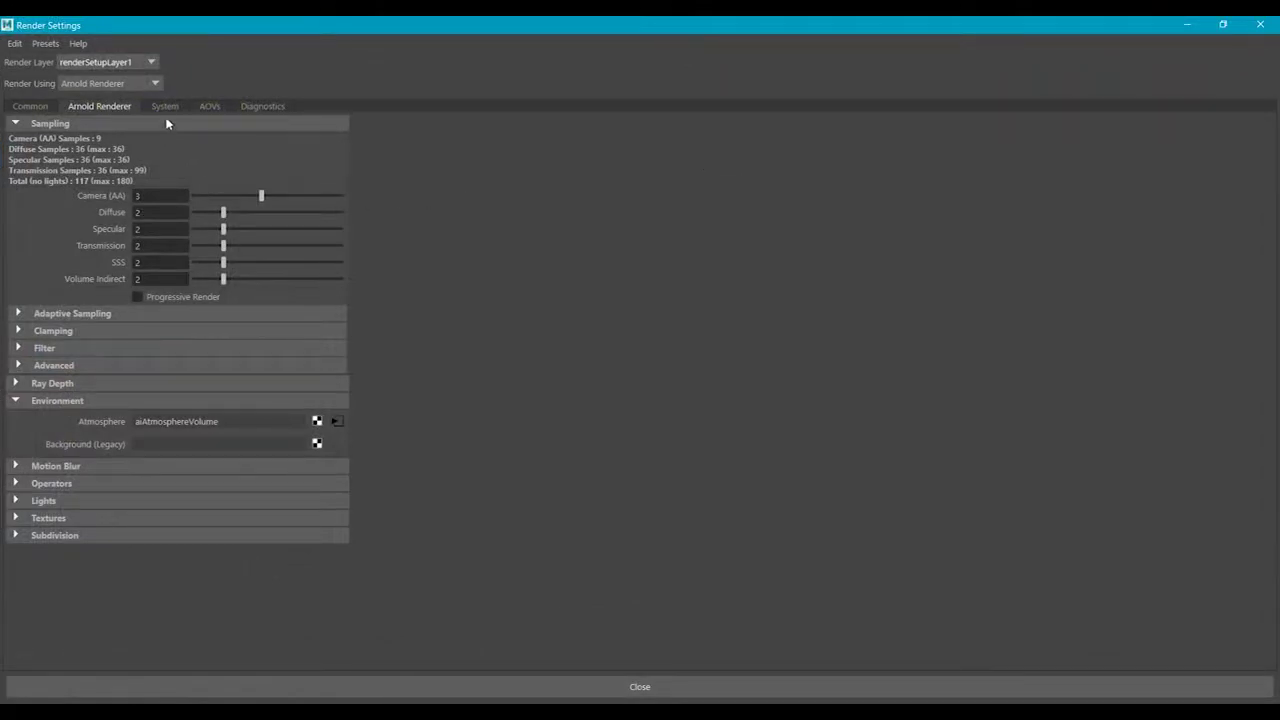
left_click(209, 106)
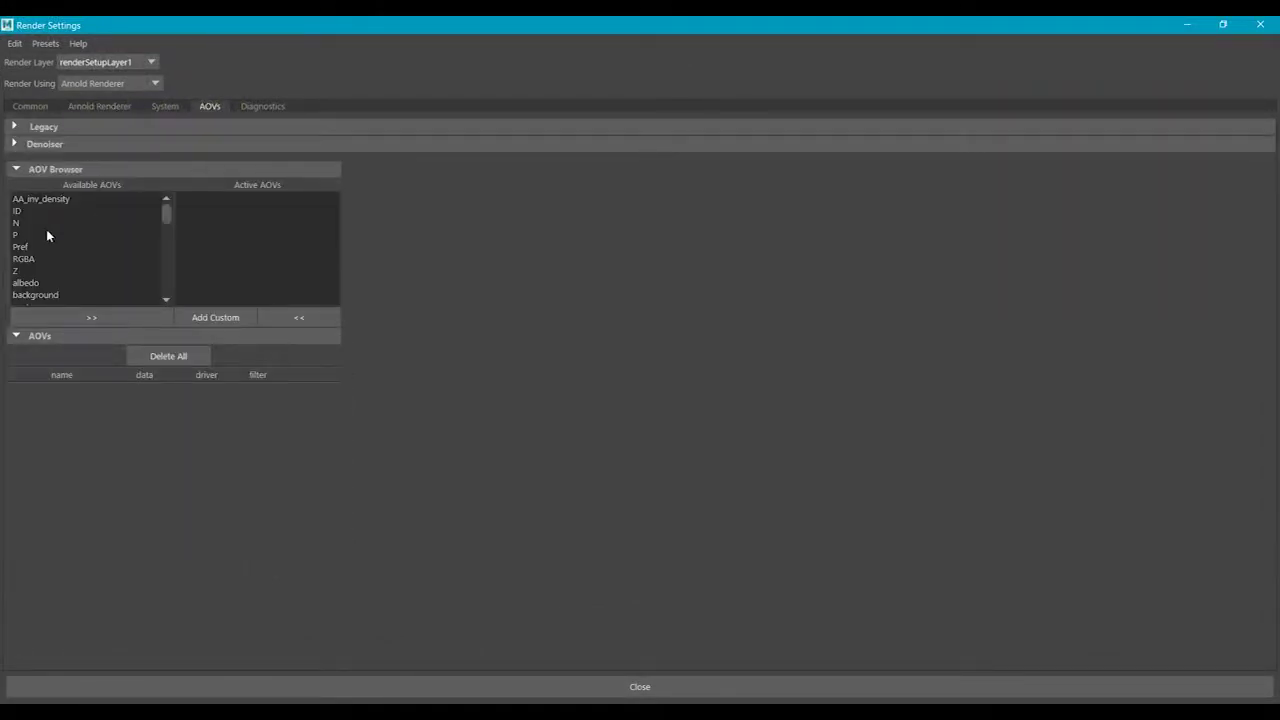
scroll(40, 235, "down", 4)
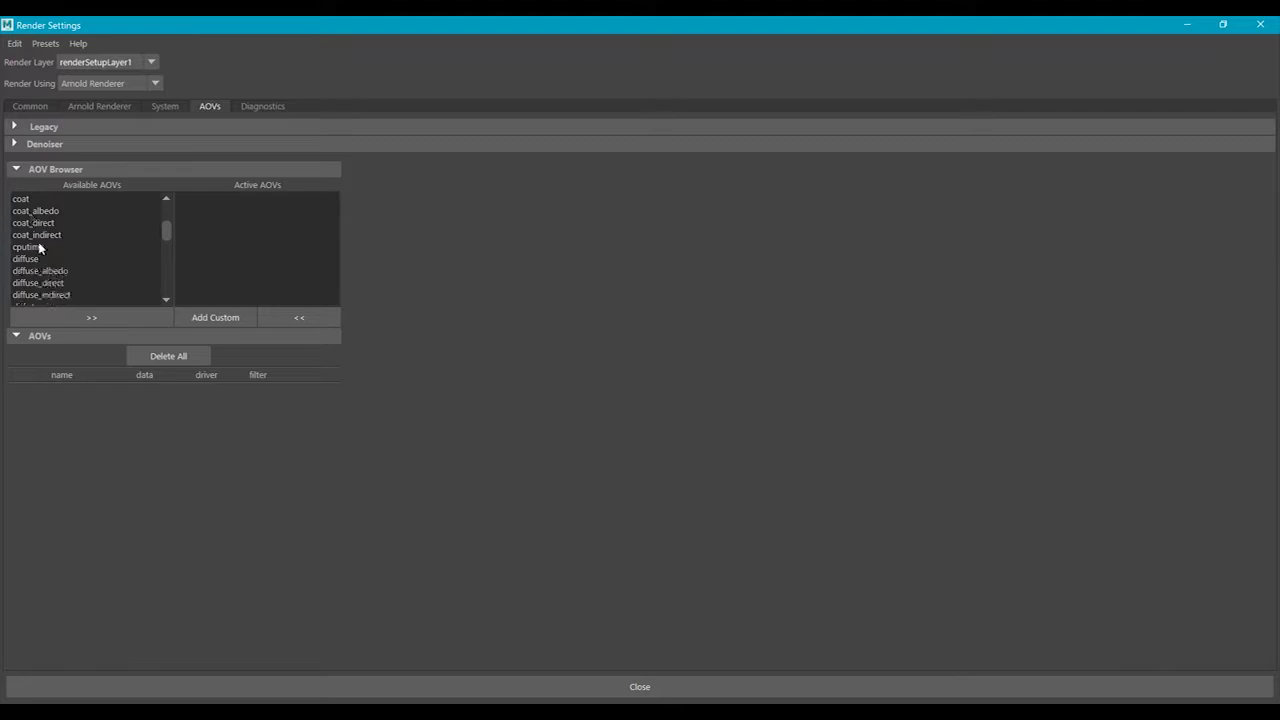
scroll(41, 265, "down", 1)
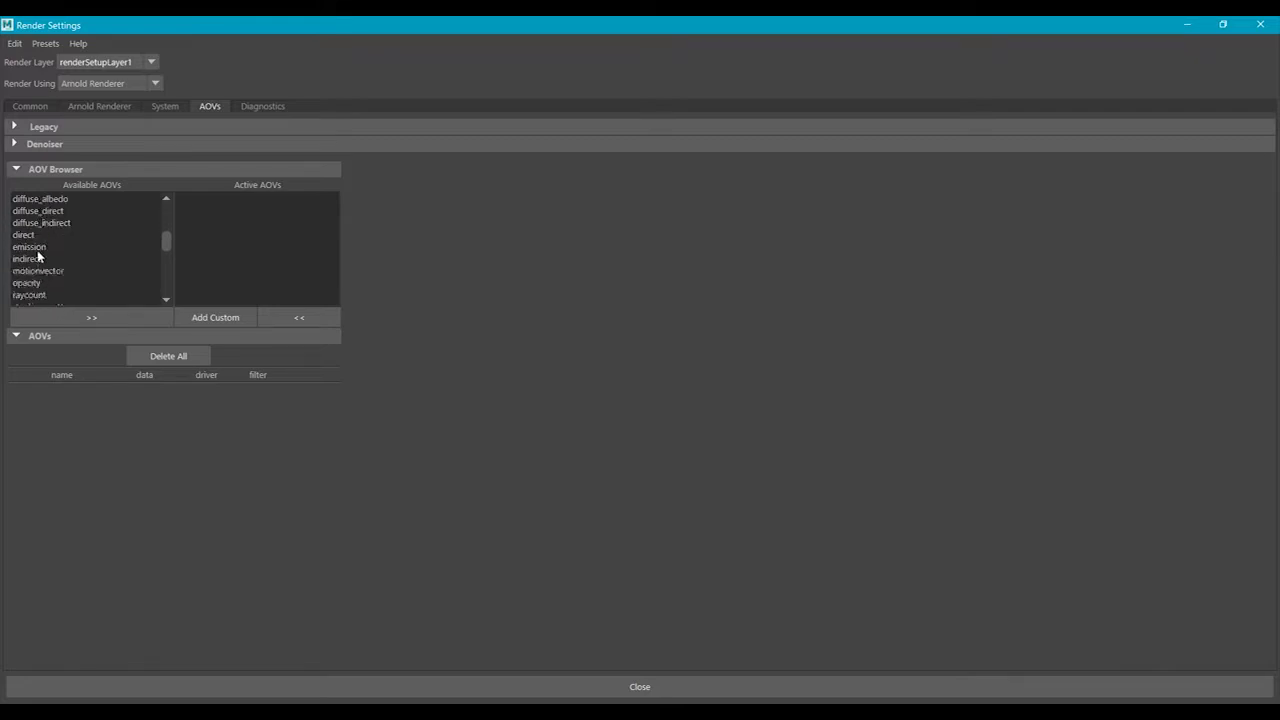
left_click(36, 248)
left_click(91, 317)
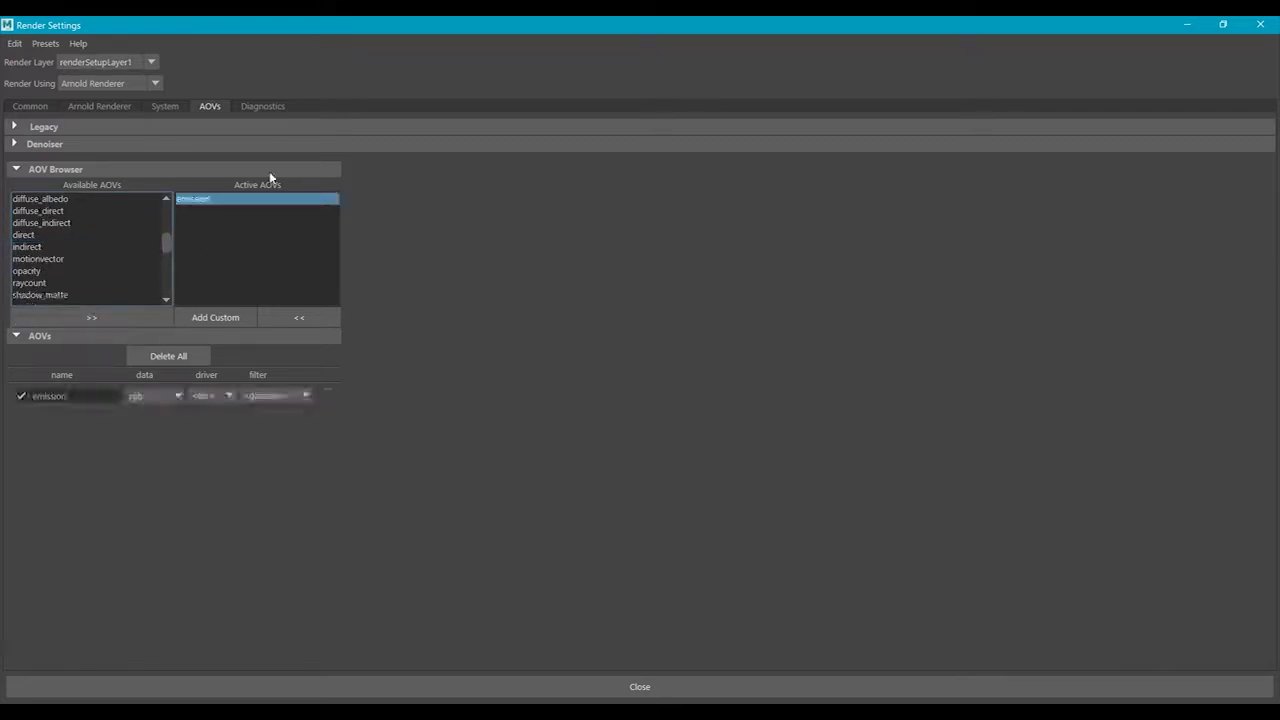
left_click(1263, 26)
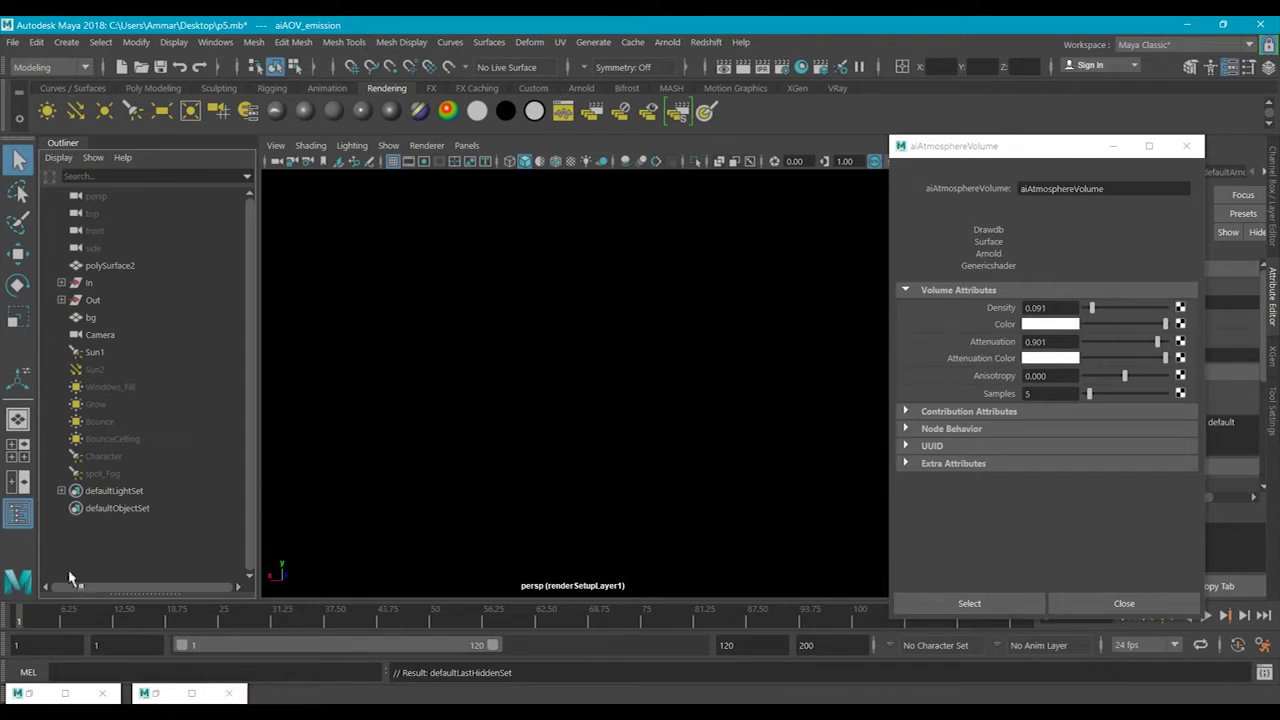
Restore the Arnold RenderView and render the fog layer through CameraShape.
left_click(25, 697)
left_click(25, 695)
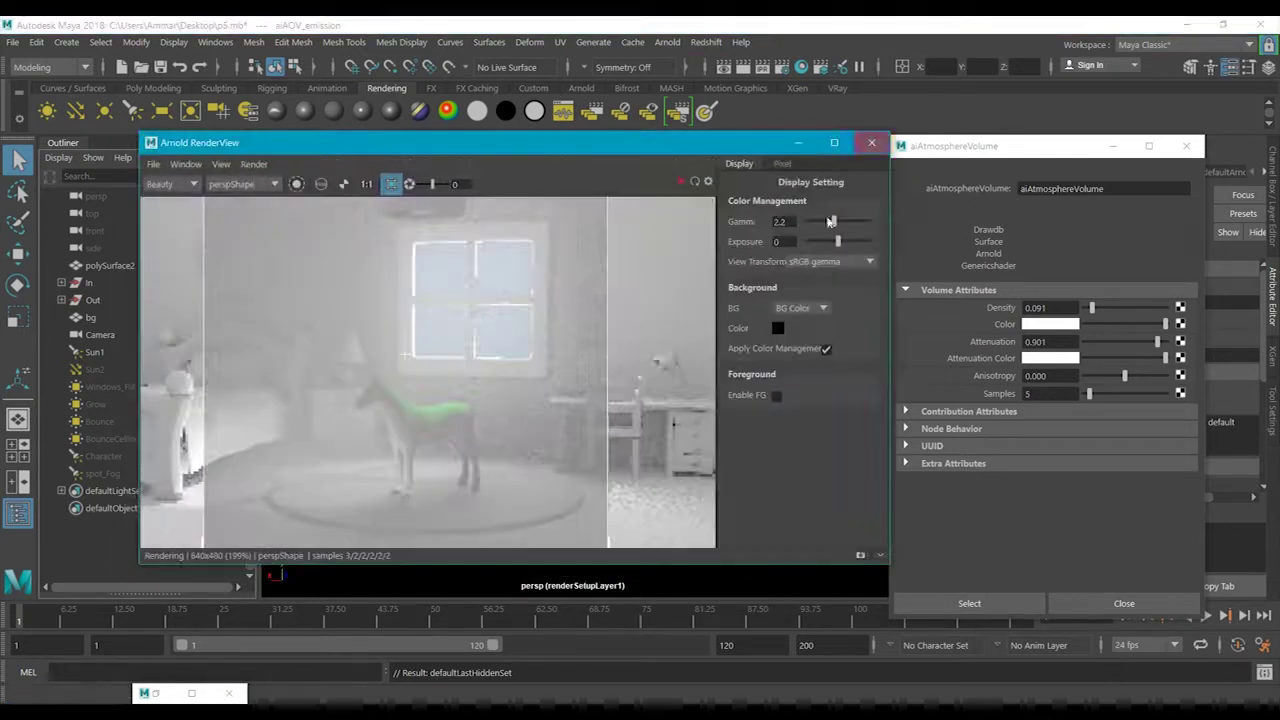
left_click(238, 186)
left_click(254, 214)
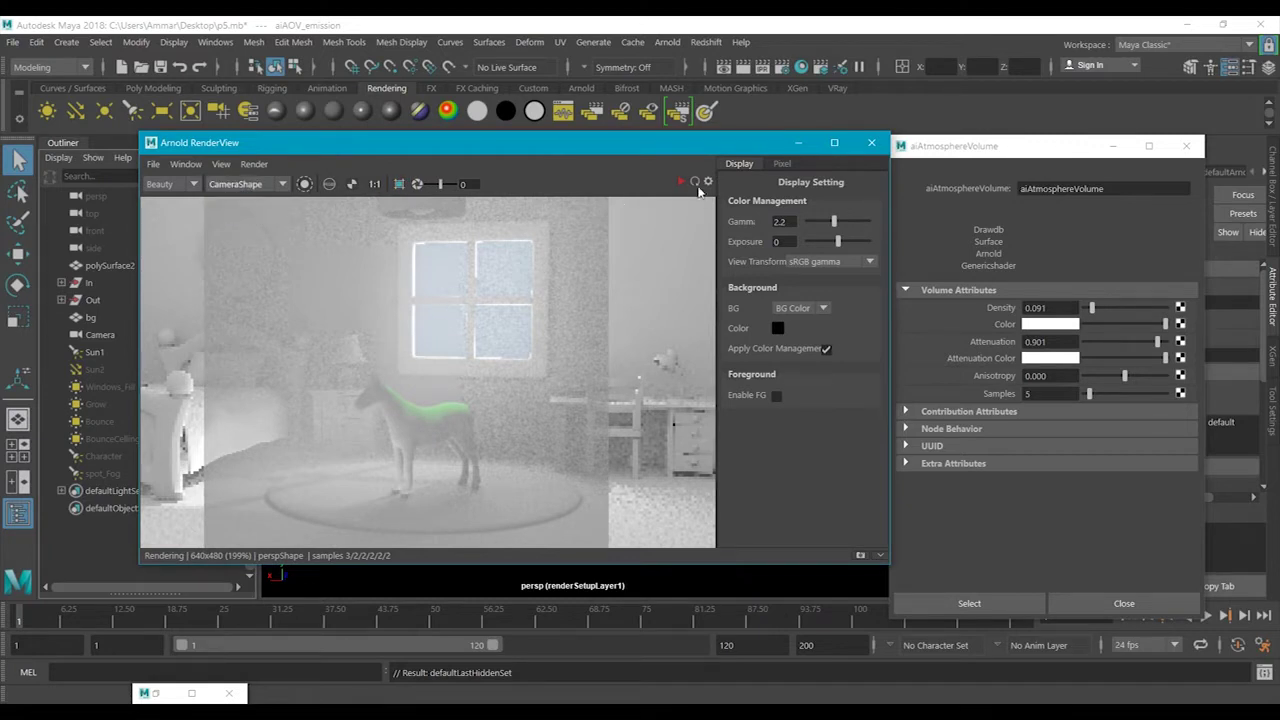
left_click(684, 186)
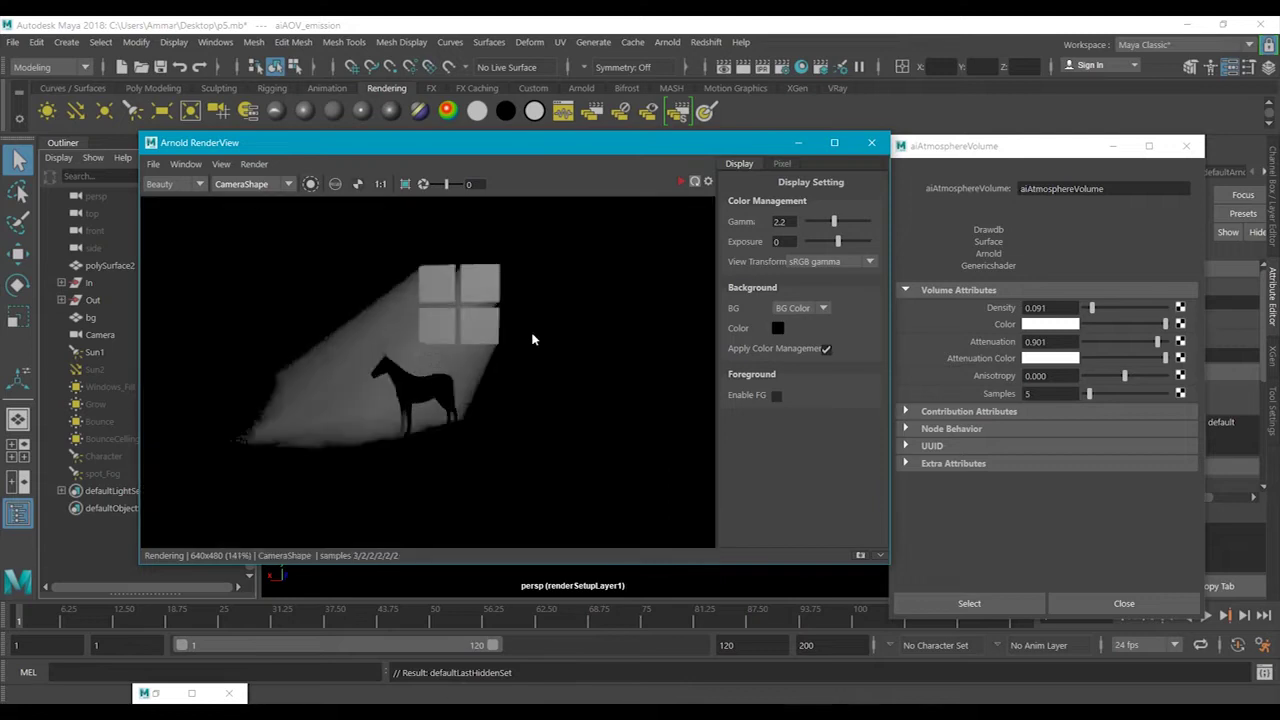
scroll(532, 340, "down", 1)
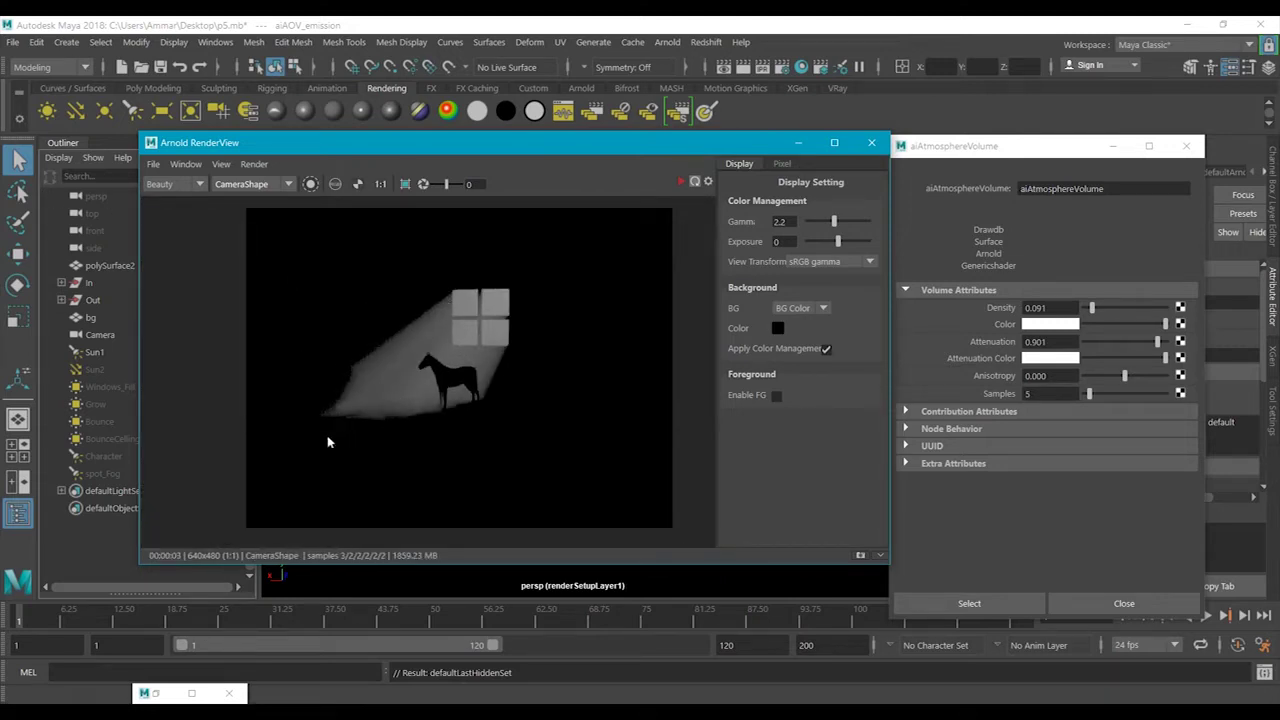
Restart the live render and set the aiAtmosphereVolume density to 0.140 and attenuation to 0.
left_click_drag(1092, 308, 1114, 318)
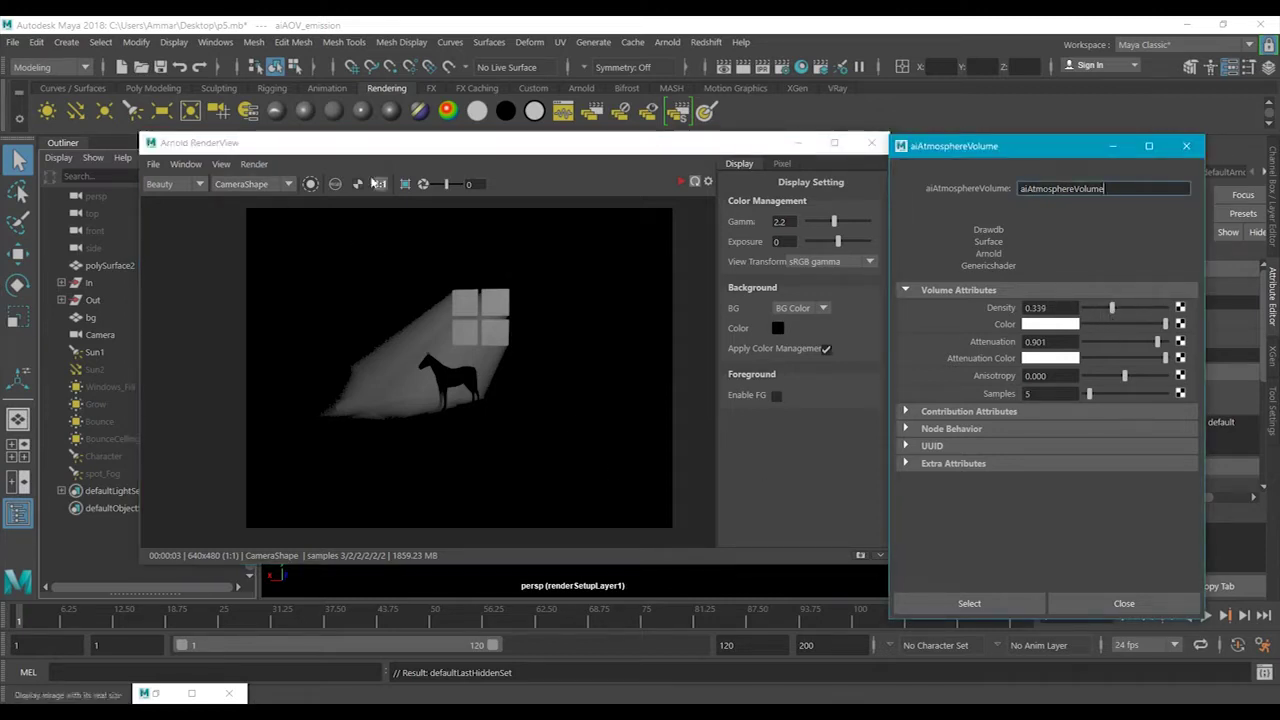
left_click(684, 182)
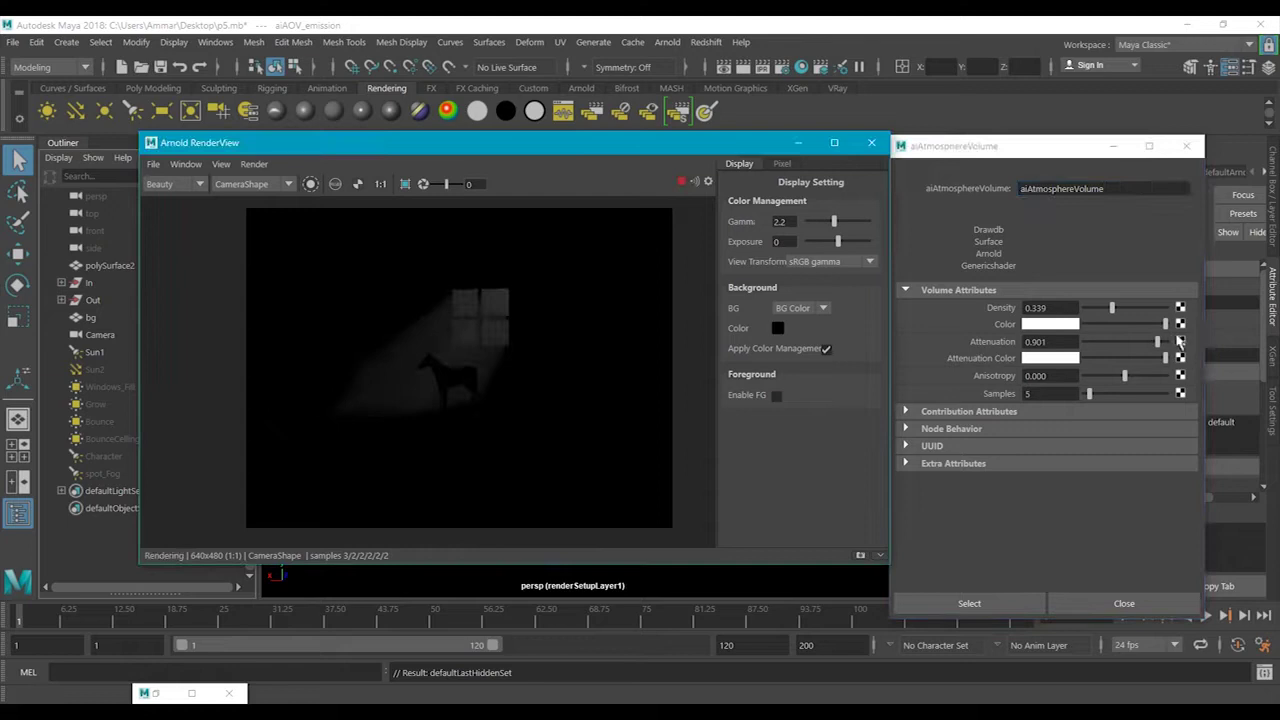
left_click_drag(1156, 343, 1065, 348)
left_click_drag(1112, 308, 1095, 307)
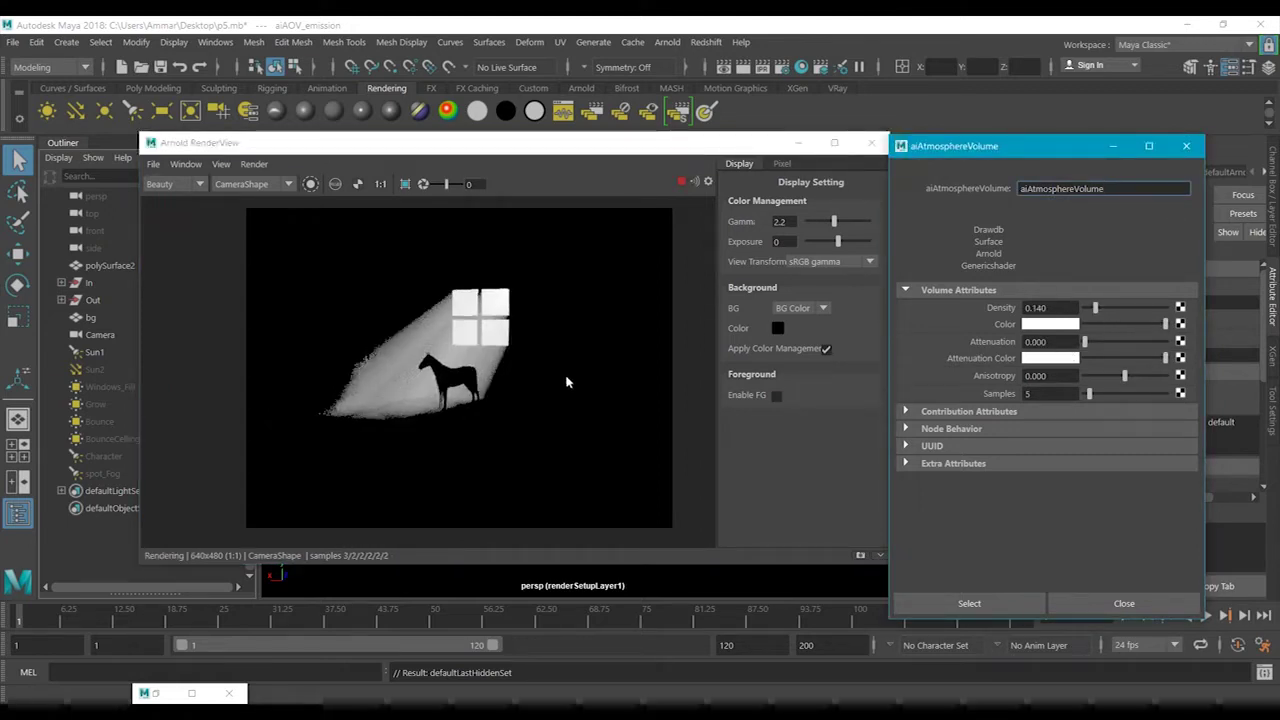
Crop the render to a small region at the light beam's edge and set the aiAtmosphereVolume samples to 20.
scroll(456, 352, "up", 5)
left_click_drag(223, 303, 308, 374)
double_click(1032, 393)
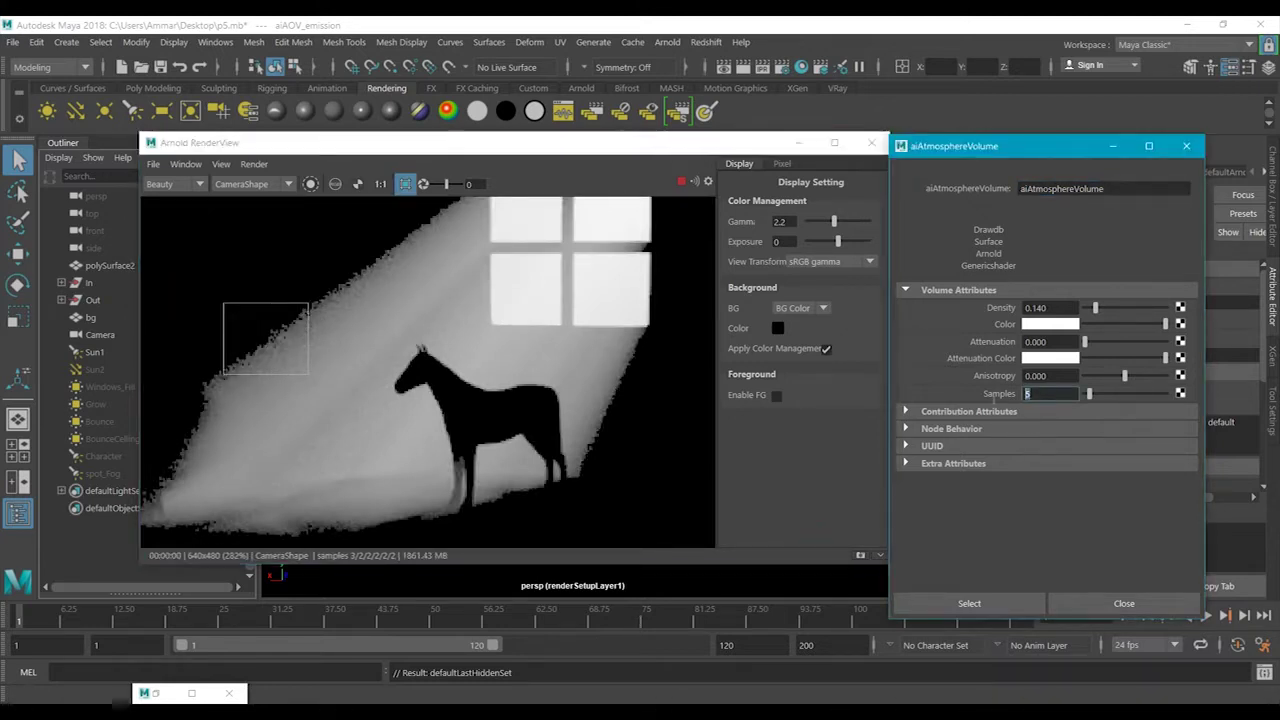
type("20")
key("Return")
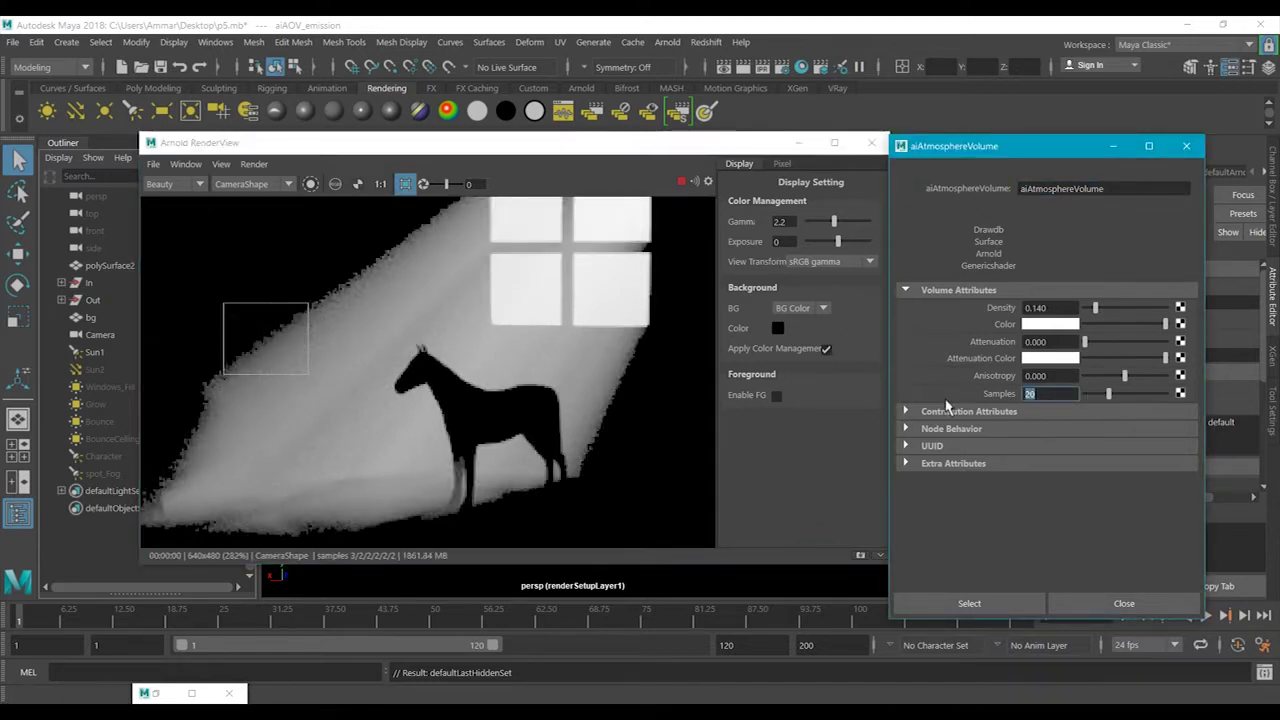
Try Camera (AA) sampling at 5, set it back to 3 and close the render settings.
left_click(780, 67)
left_click_drag(431, 22, 1128, 169)
left_click(773, 252)
double_click(815, 343)
type("5")
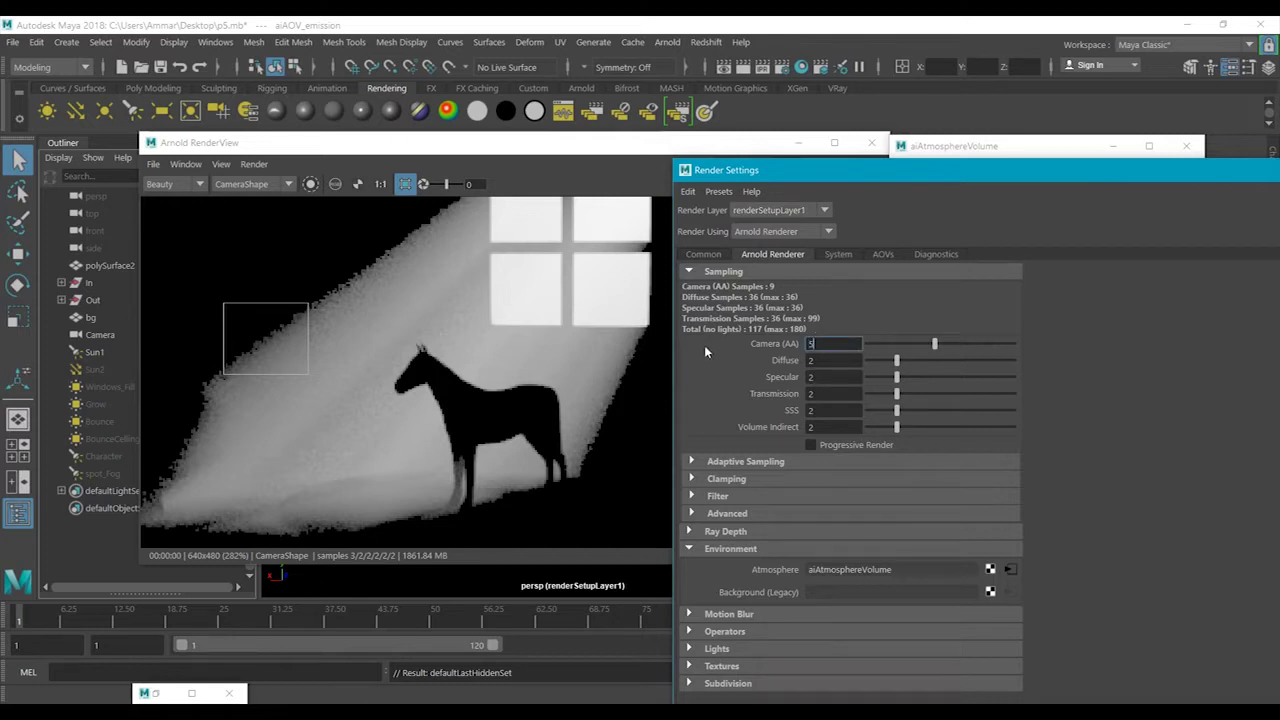
key("Return")
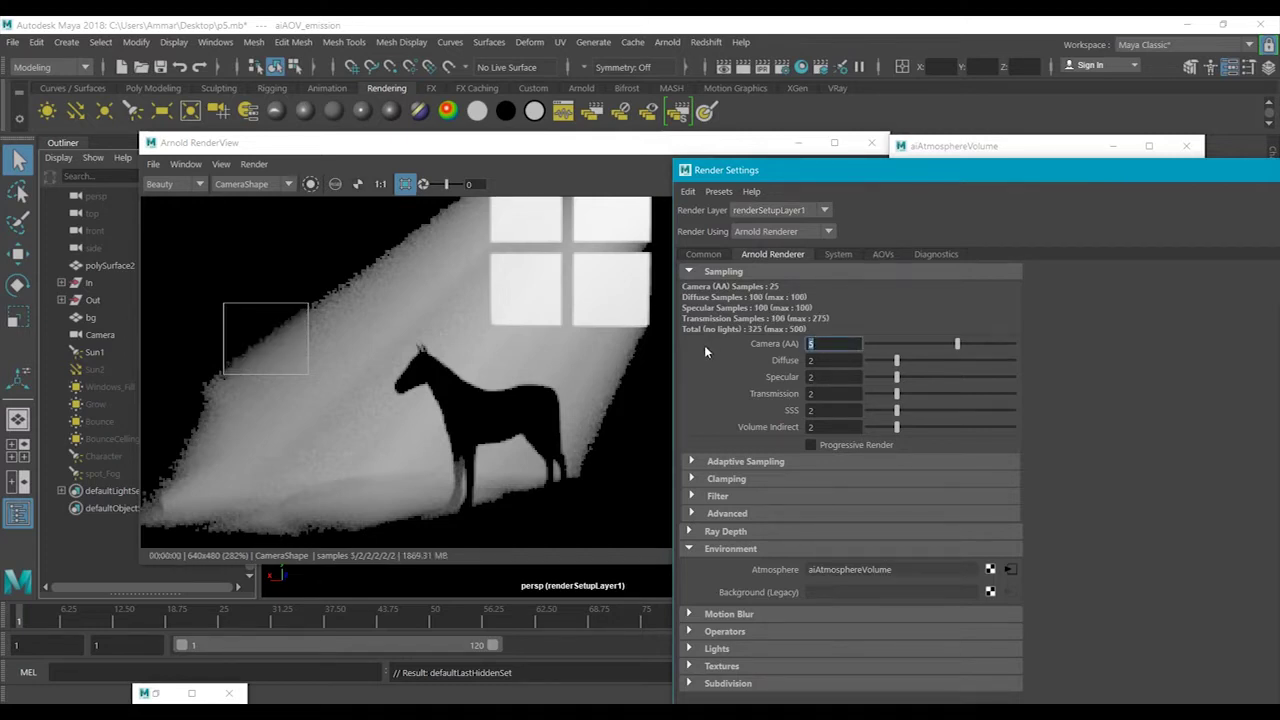
type("3")
key("Return")
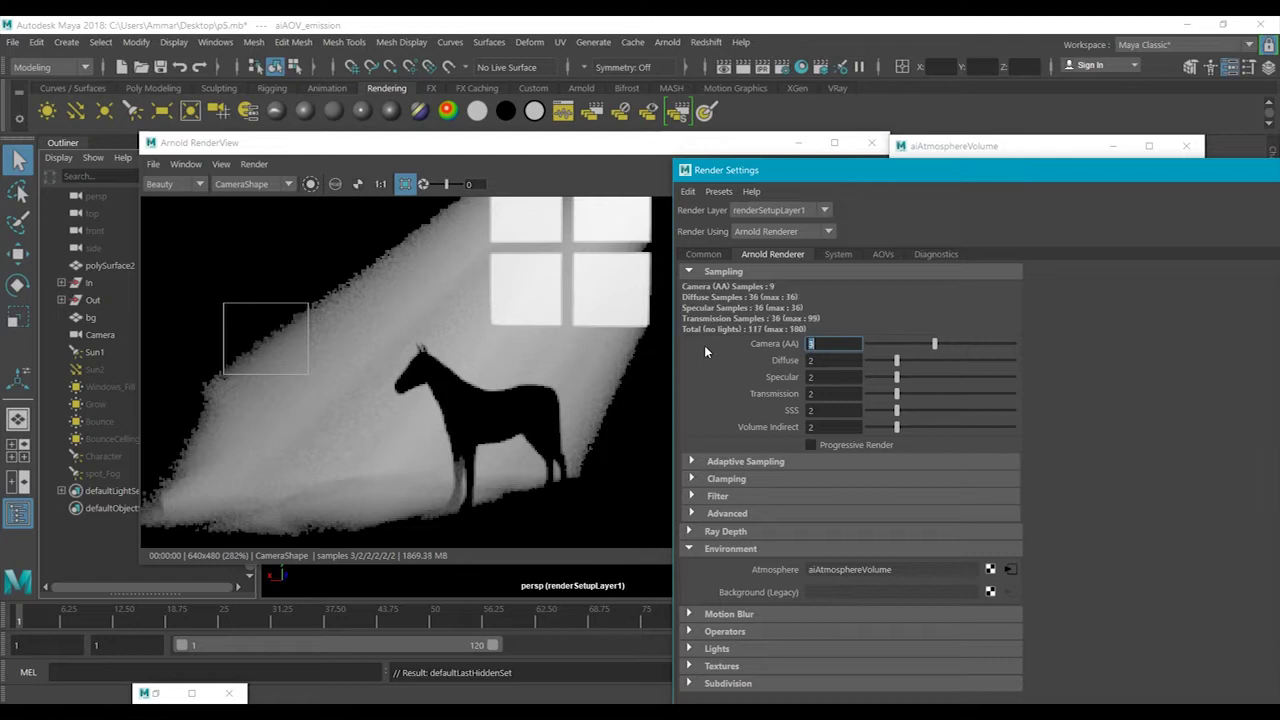
left_click_drag(1101, 172, 615, 209)
left_click_drag(1154, 218, 907, 237)
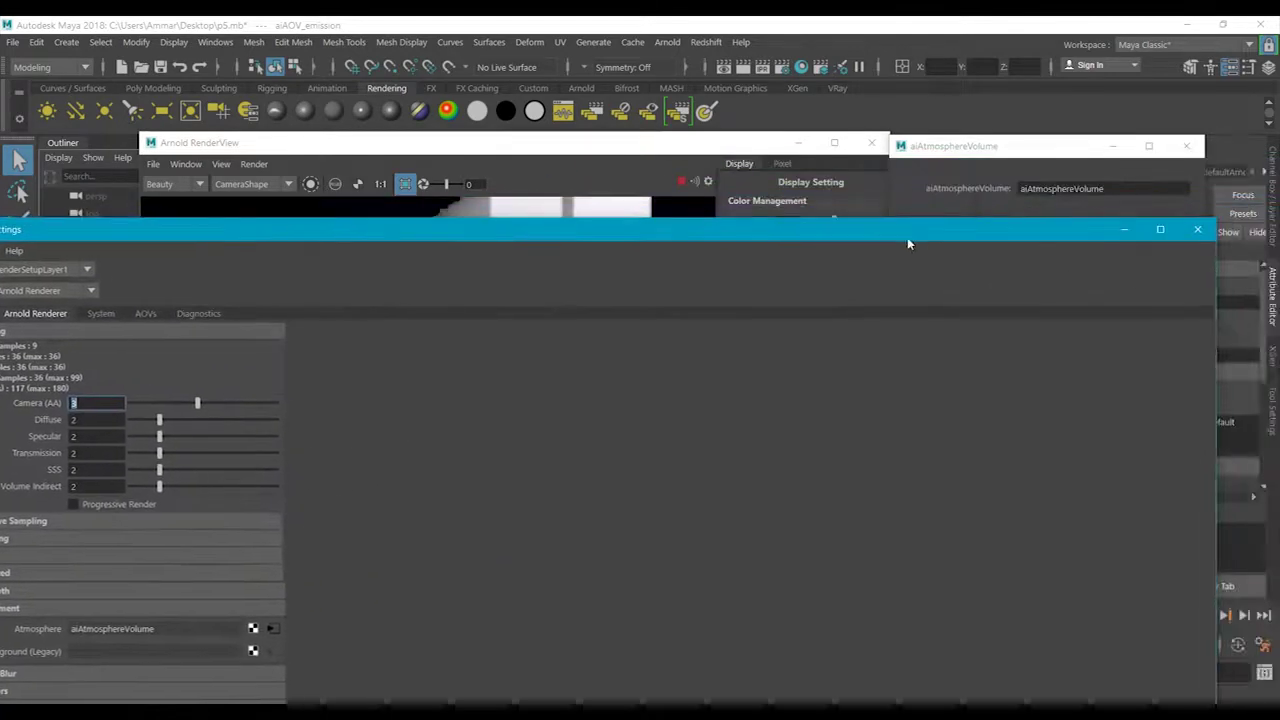
left_click(1197, 229)
Turn off the crop region so the full frame renders.
scroll(583, 348, "down", 3)
scroll(581, 344, "up", 3)
left_click(200, 185)
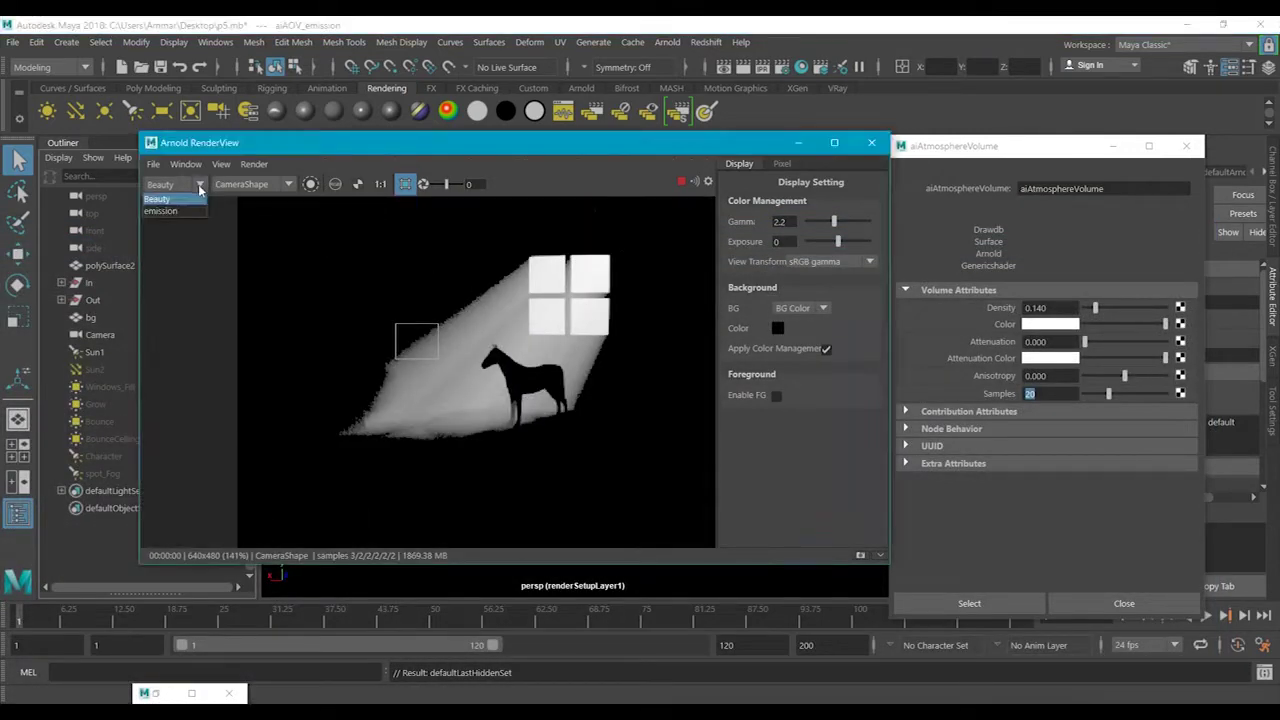
left_click(405, 190)
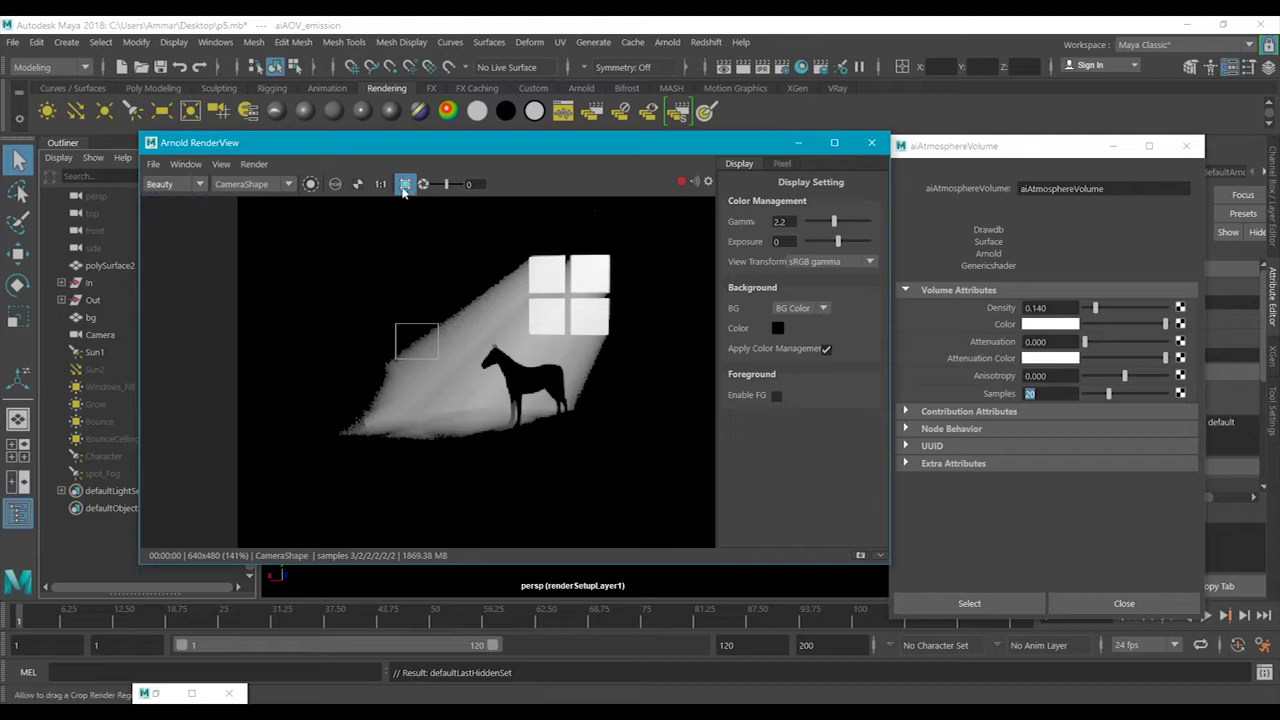
View the emission AOV in the render view, return to Beauty and inspect the fog beam around the horse.
left_click(172, 185)
left_click(174, 218)
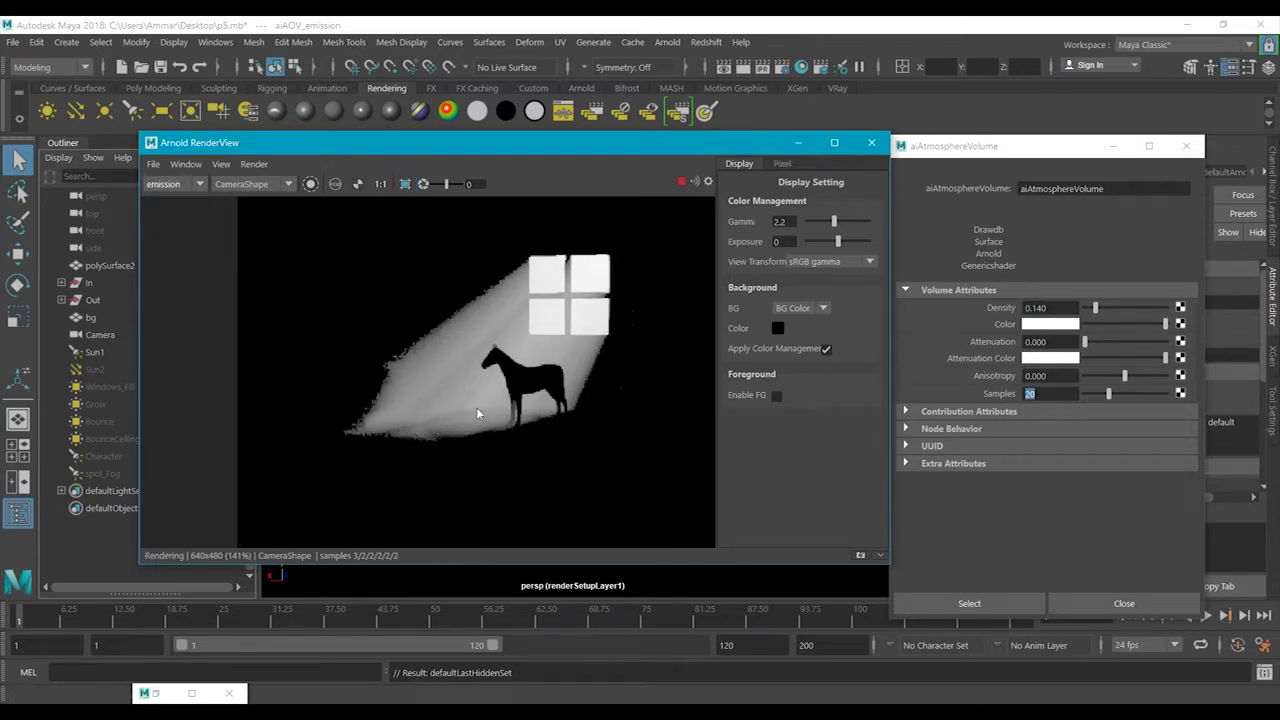
left_click(172, 184)
left_click(166, 201)
left_click_drag(470, 146, 460, 131)
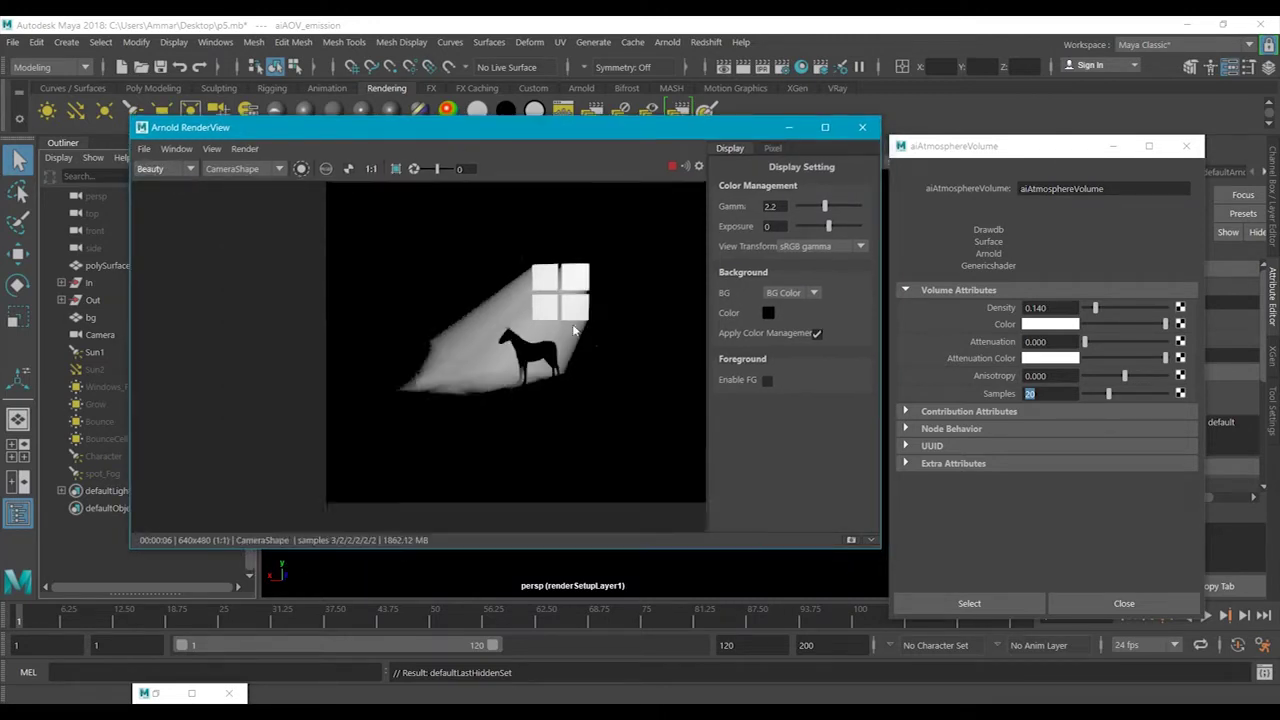
scroll(560, 375, "up", 3)
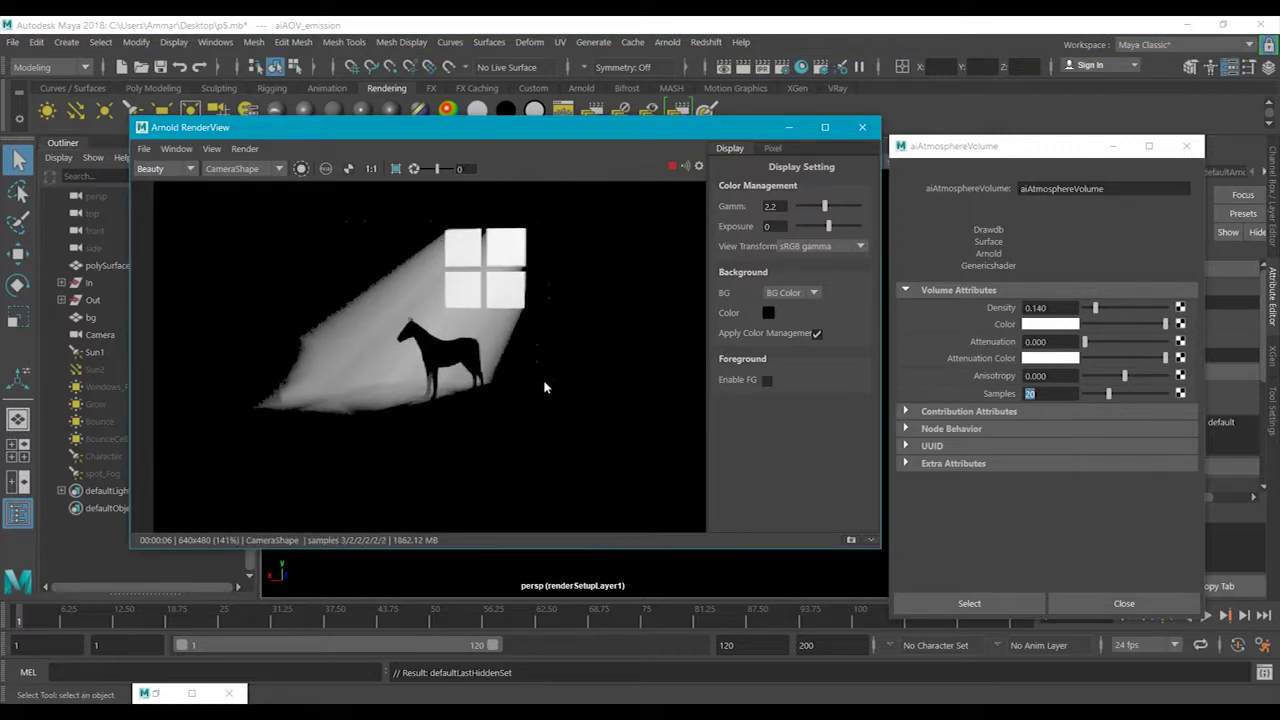
scroll(545, 383, "down", 3)
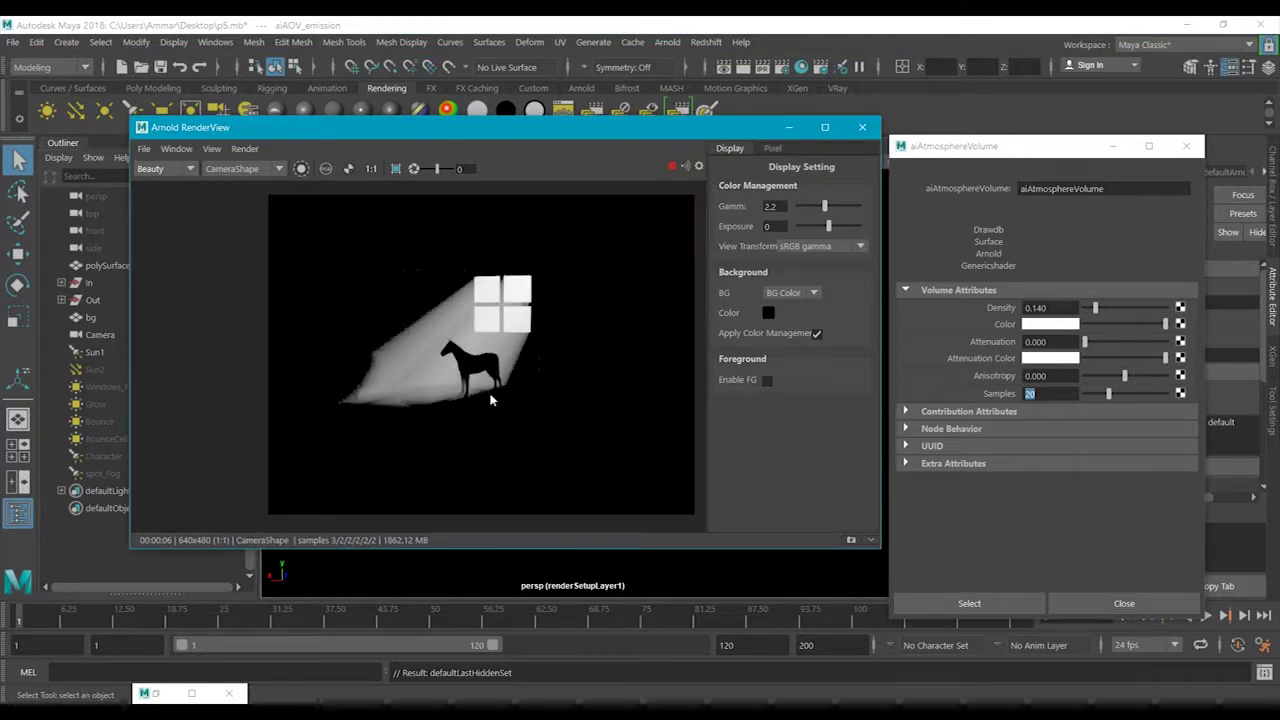